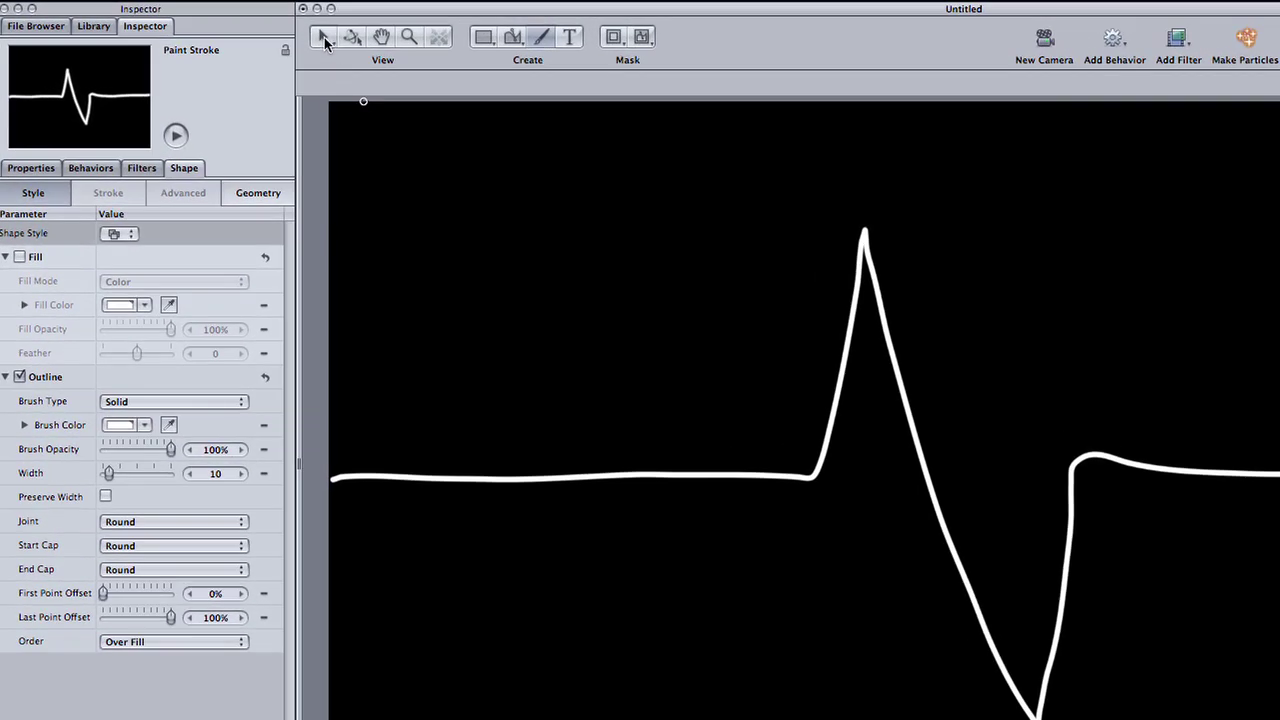
- Switch to Adjust Control Points and begin boxing points on the left flat baseline
{"action": "left_click", "coordinate": [322, 38]}
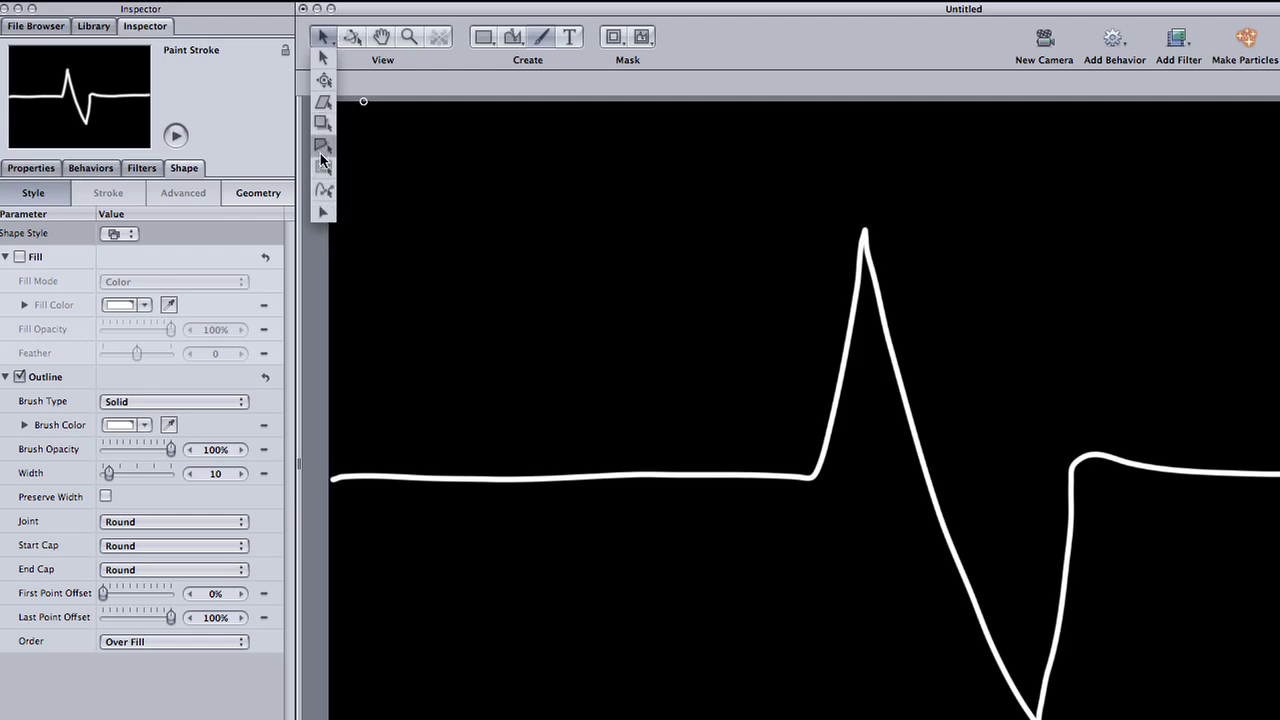
{"action": "left_click", "coordinate": [329, 194]}
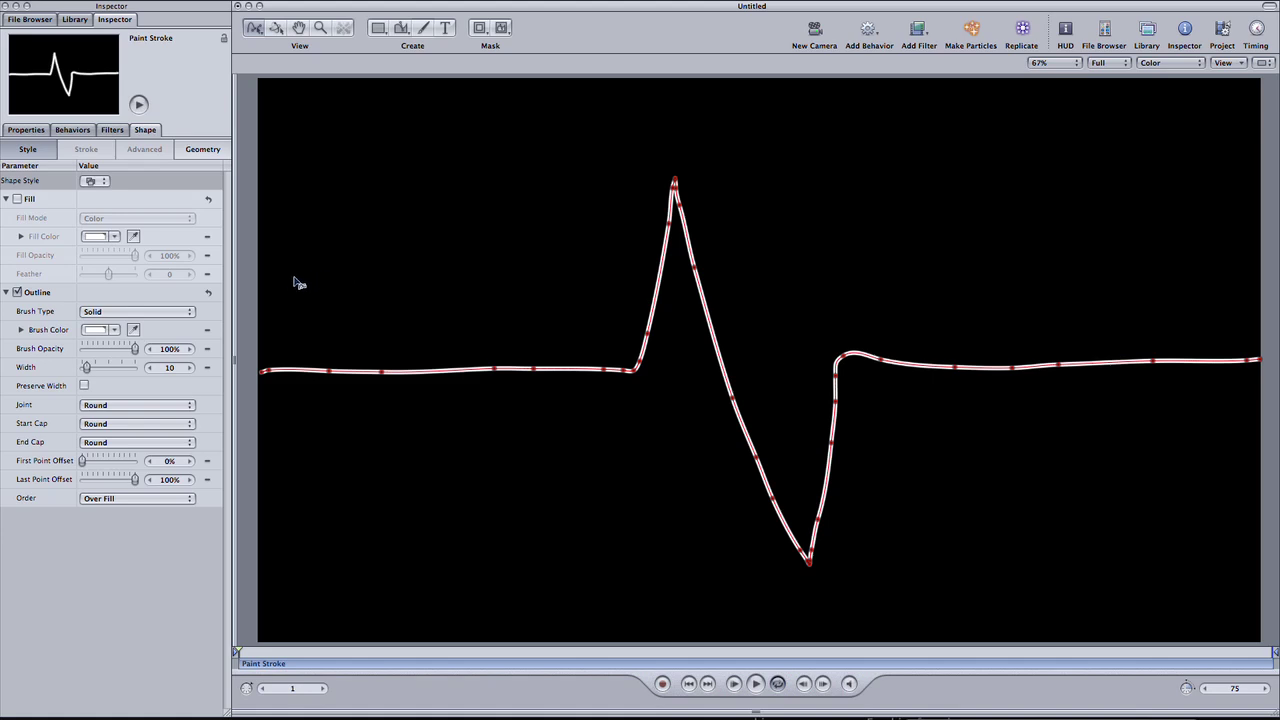
{"action": "left_click_drag", "start_coordinate": [273, 252], "coordinate": [290, 371]}
- Delete surplus points on the left flat part and rising stroke, moving one point up to the peak
{"action": "mouse_move", "coordinate": [186, 370]}
{"action": "left_mouse_down"}
{"action": "mouse_move", "coordinate": [278, 416]}
{"action": "mouse_move", "coordinate": [520, 460]}
{"action": "left_mouse_up"}
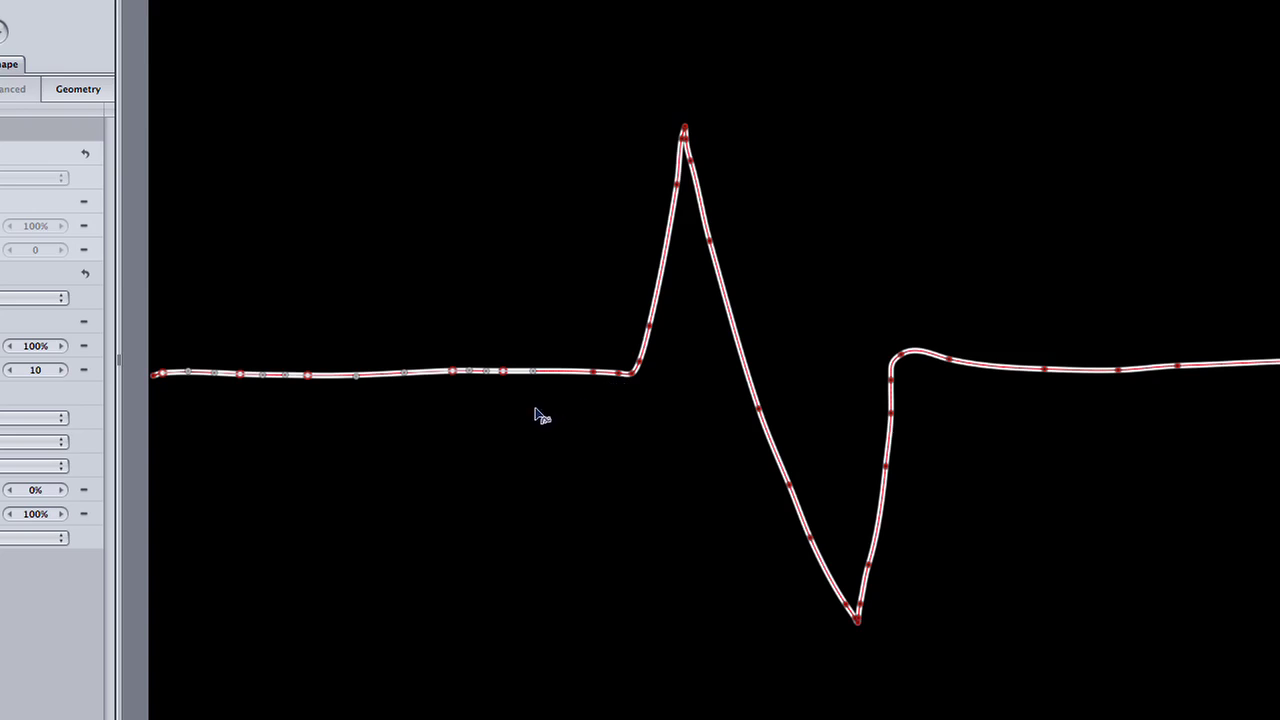
{"action": "key", "text": "Delete"}
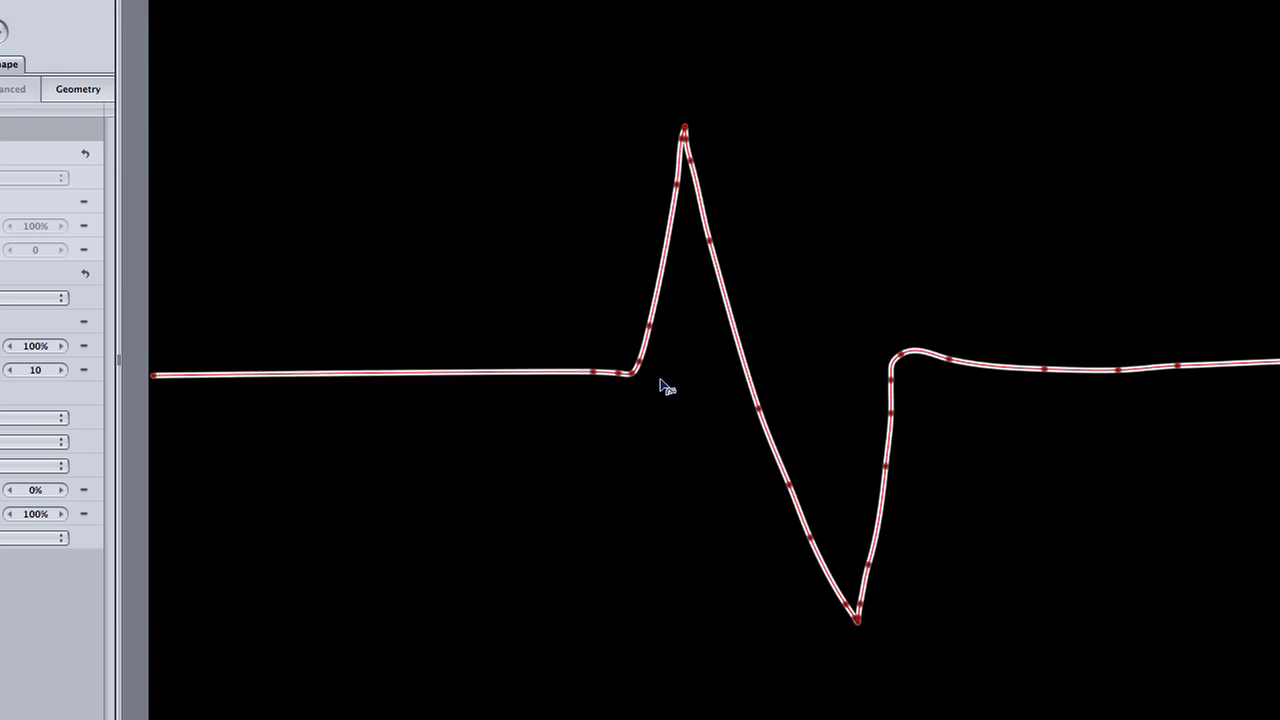
{"action": "left_click_drag", "start_coordinate": [669, 381], "coordinate": [634, 314]}
{"action": "key", "text": "Delete"}
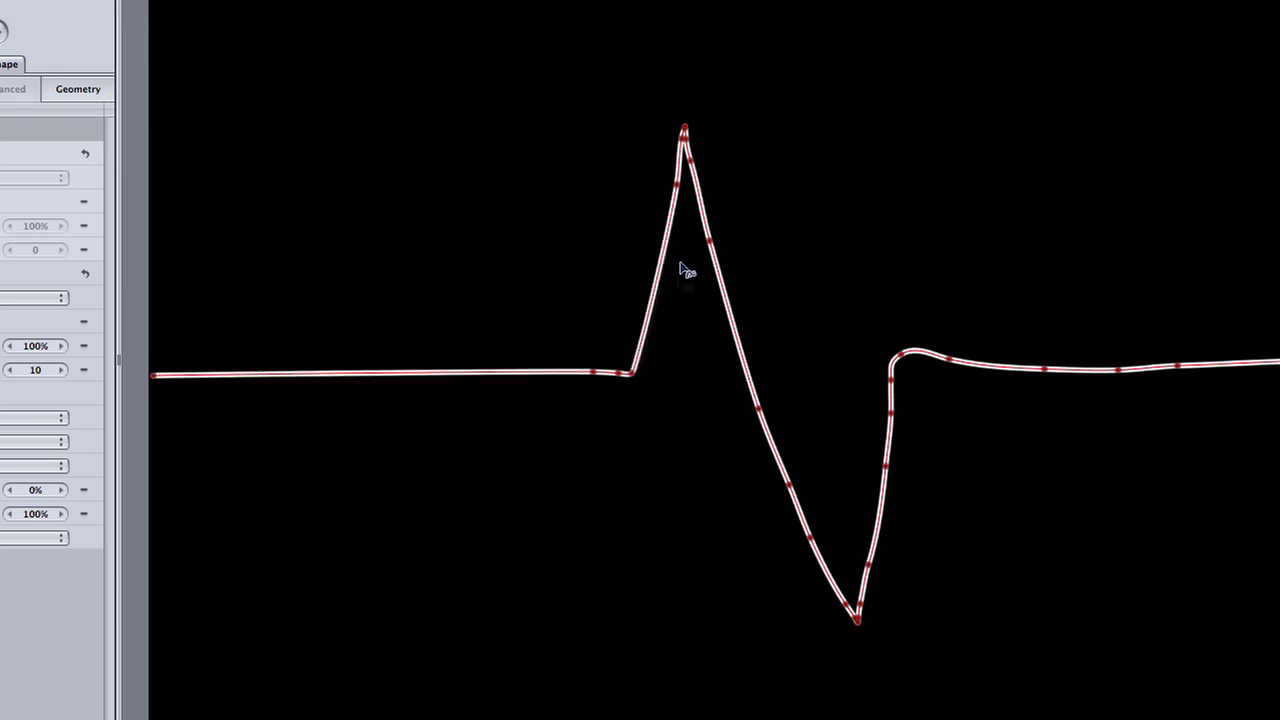
{"action": "left_click_drag", "start_coordinate": [677, 185], "coordinate": [684, 128]}
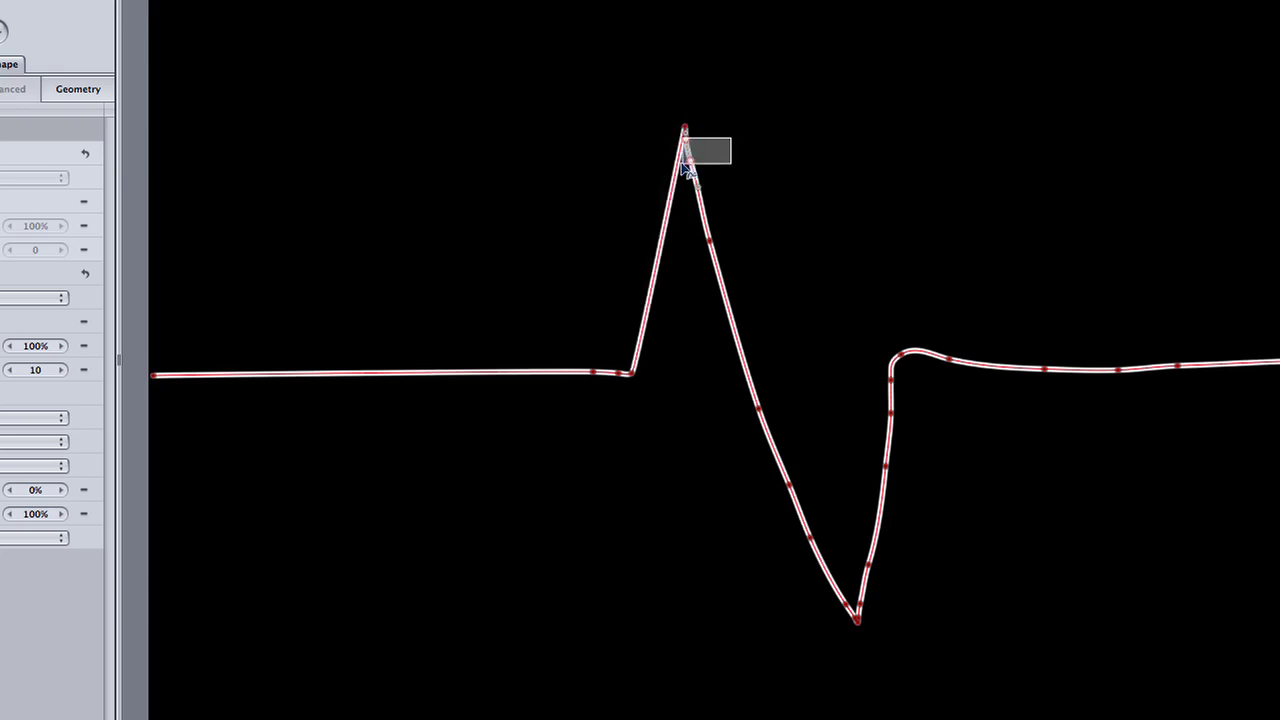
- Delete surplus points on the falling stroke and the upstroke after the dip
{"action": "left_click_drag", "start_coordinate": [771, 223], "coordinate": [705, 452]}
{"action": "key", "text": "Delete"}
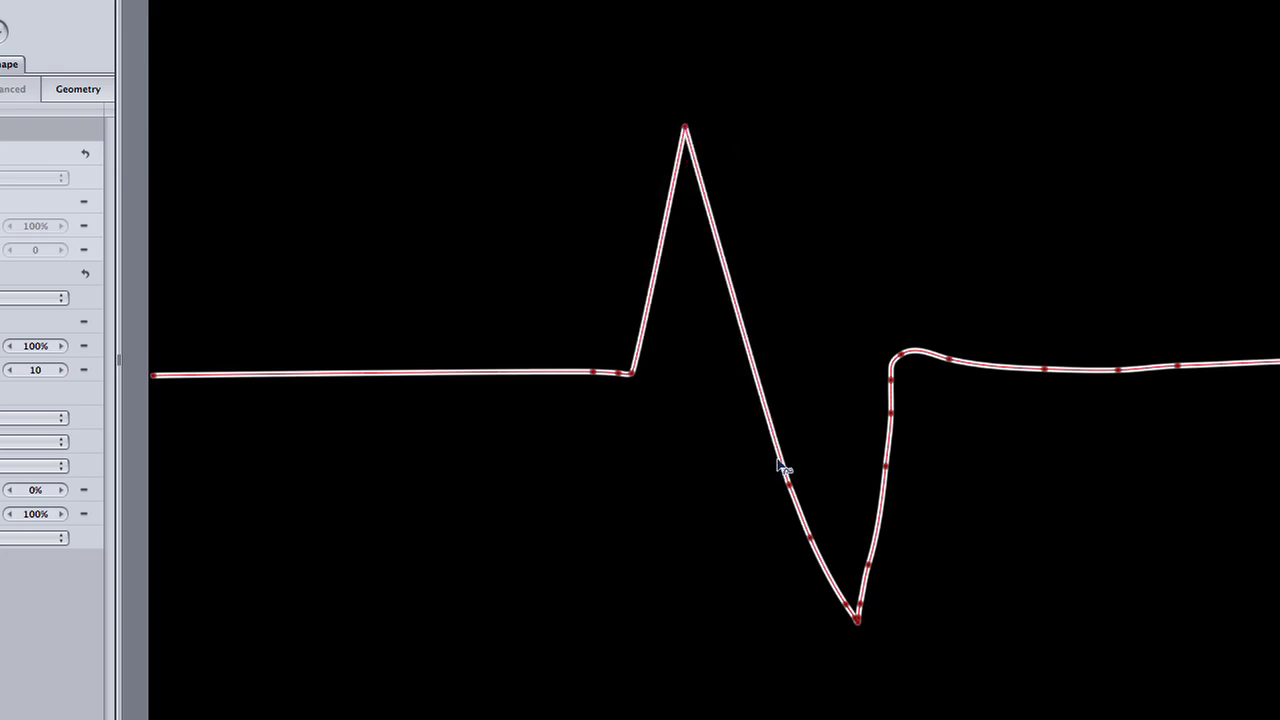
{"action": "left_click_drag", "start_coordinate": [846, 432], "coordinate": [771, 640]}
{"action": "key", "text": "Delete"}
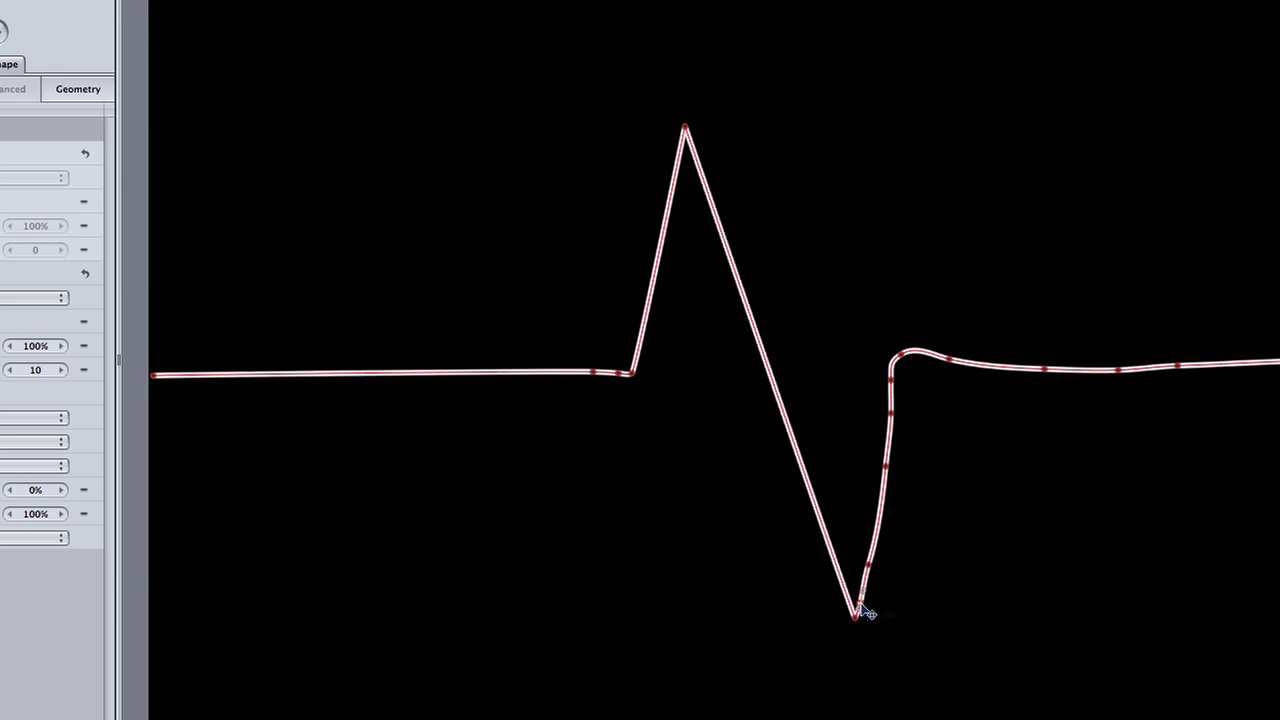
{"action": "left_click", "coordinate": [884, 567]}
{"action": "left_click", "coordinate": [866, 586]}
{"action": "mouse_move", "coordinate": [912, 596]}
{"action": "left_mouse_down"}
{"action": "mouse_move", "coordinate": [864, 382]}
{"action": "mouse_move", "coordinate": [860, 405]}
{"action": "left_mouse_up"}
{"action": "key", "text": "Delete"}
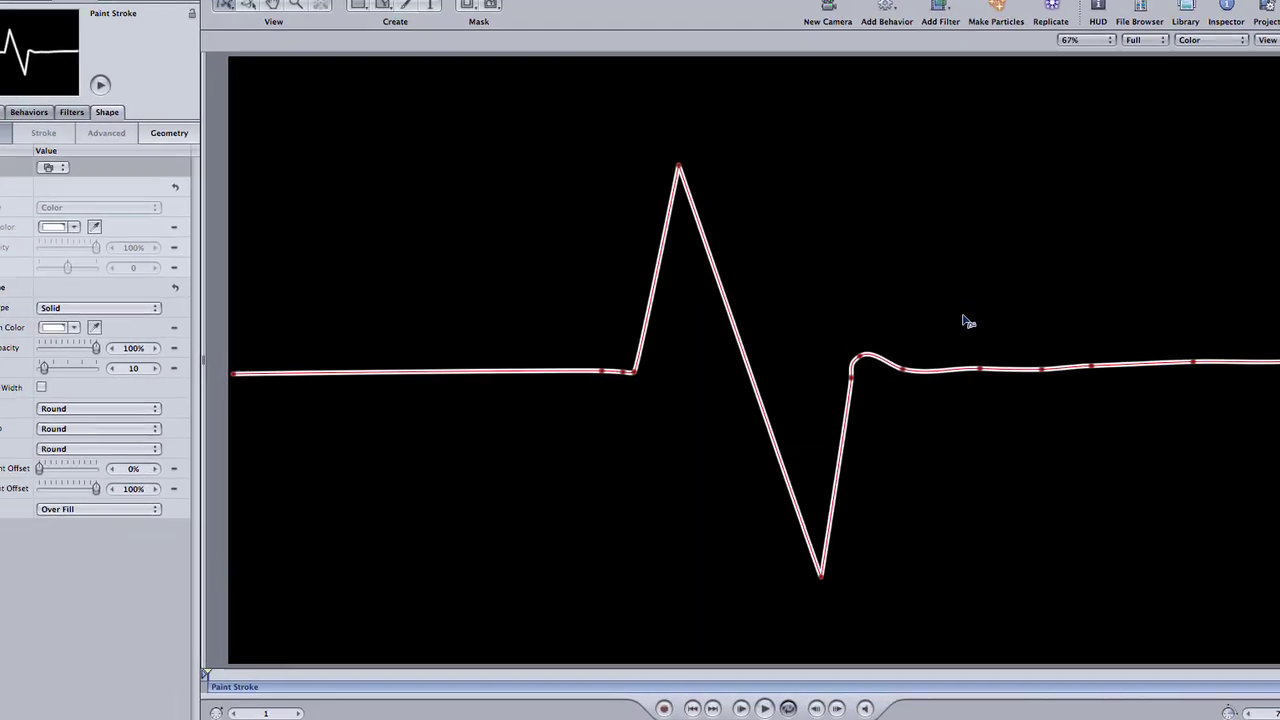
{"action": "left_click_drag", "start_coordinate": [1029, 307], "coordinate": [1162, 416]}
- Delete the right flat part's extra points and reshape the small bump after the dip
{"action": "mouse_move", "coordinate": [1045, 403]}
{"action": "left_mouse_down"}
{"action": "mouse_move", "coordinate": [1249, 420]}
{"action": "mouse_move", "coordinate": [1237, 423]}
{"action": "left_mouse_up"}
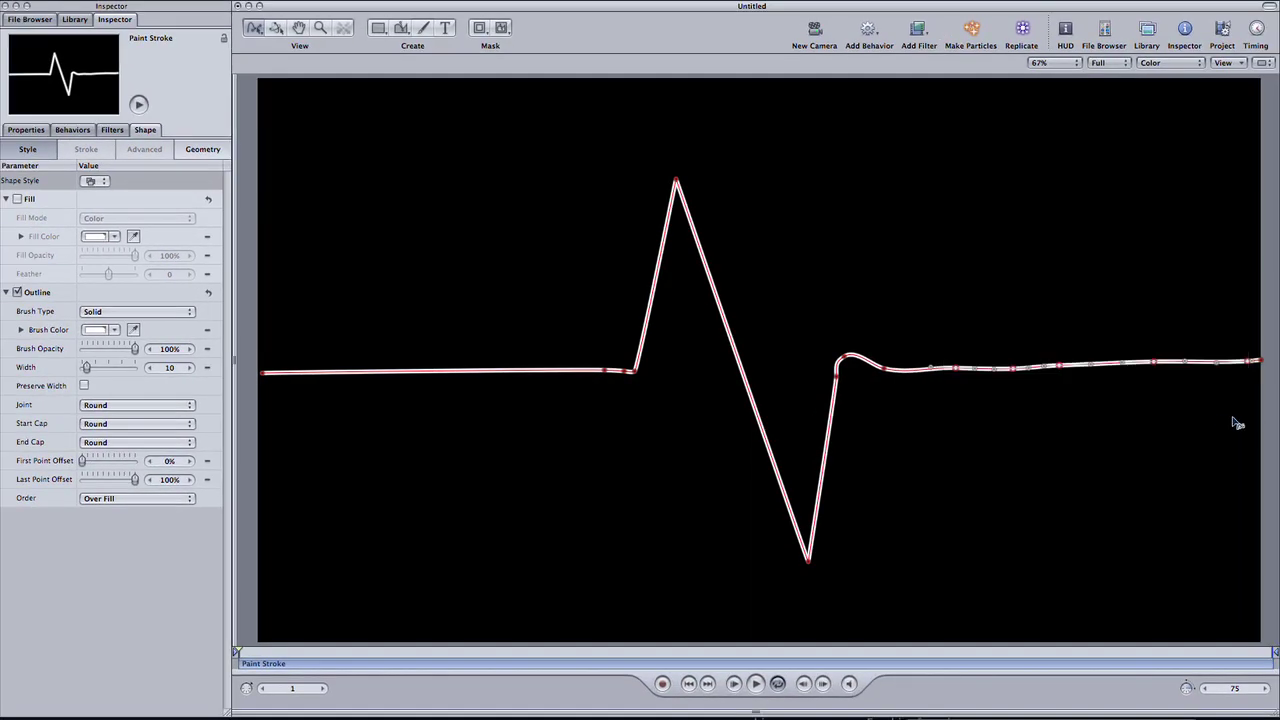
{"action": "key", "text": "Delete"}
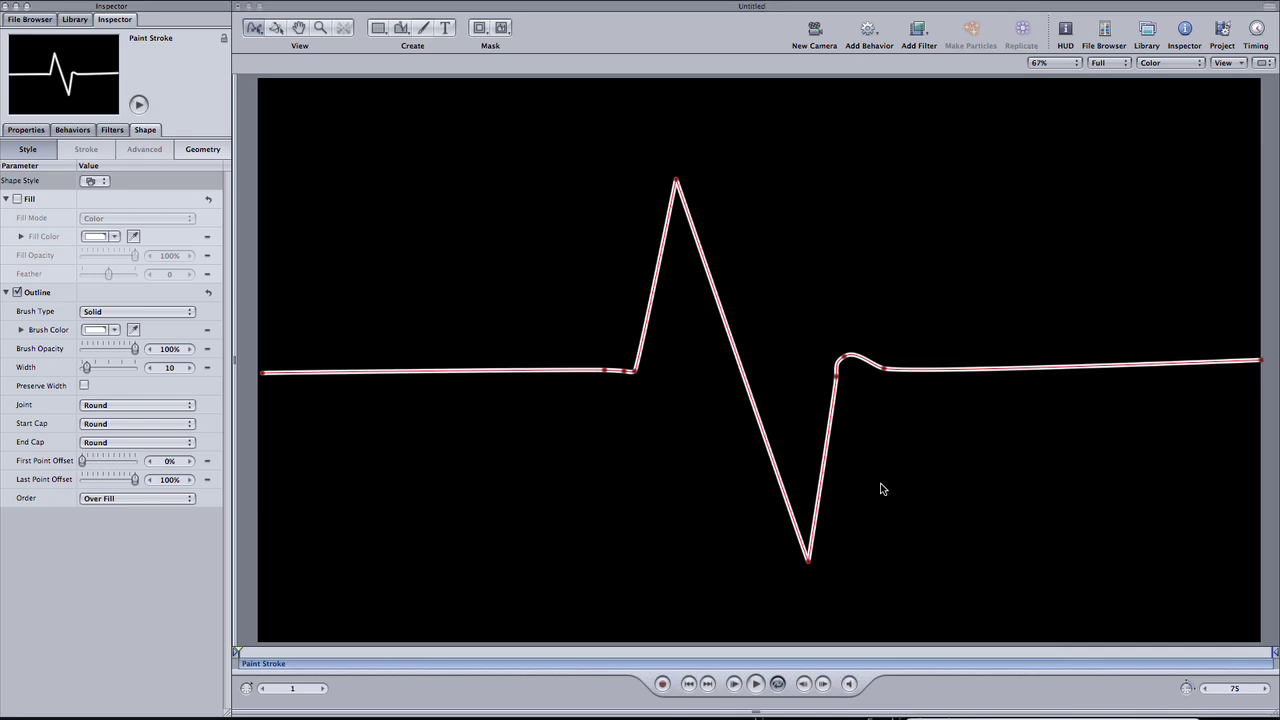
{"action": "left_click", "coordinate": [849, 363]}
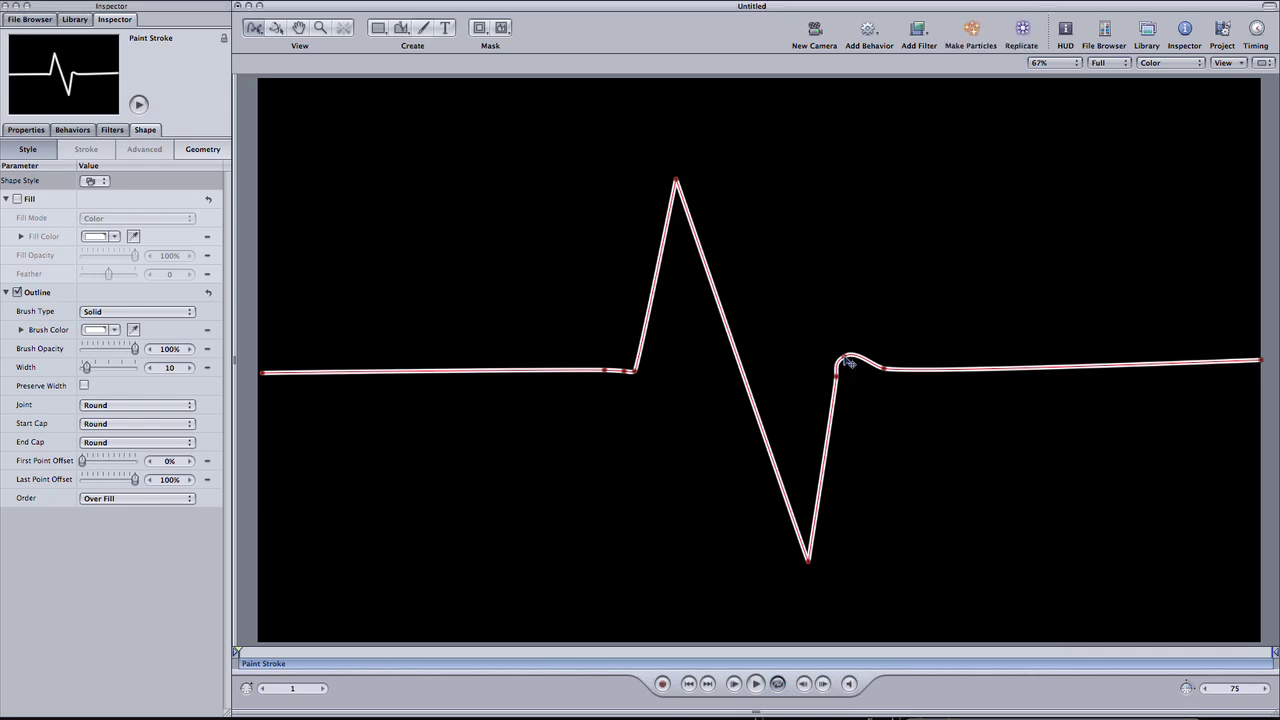
{"action": "mouse_move", "coordinate": [849, 363]}
{"action": "left_mouse_down"}
{"action": "mouse_move", "coordinate": [867, 360]}
{"action": "mouse_move", "coordinate": [820, 374]}
{"action": "mouse_move", "coordinate": [829, 383]}
{"action": "mouse_move", "coordinate": [864, 360]}
{"action": "mouse_move", "coordinate": [844, 360]}
{"action": "mouse_move", "coordinate": [870, 370]}
{"action": "mouse_move", "coordinate": [850, 358]}
{"action": "mouse_move", "coordinate": [862, 355]}
{"action": "left_mouse_up"}
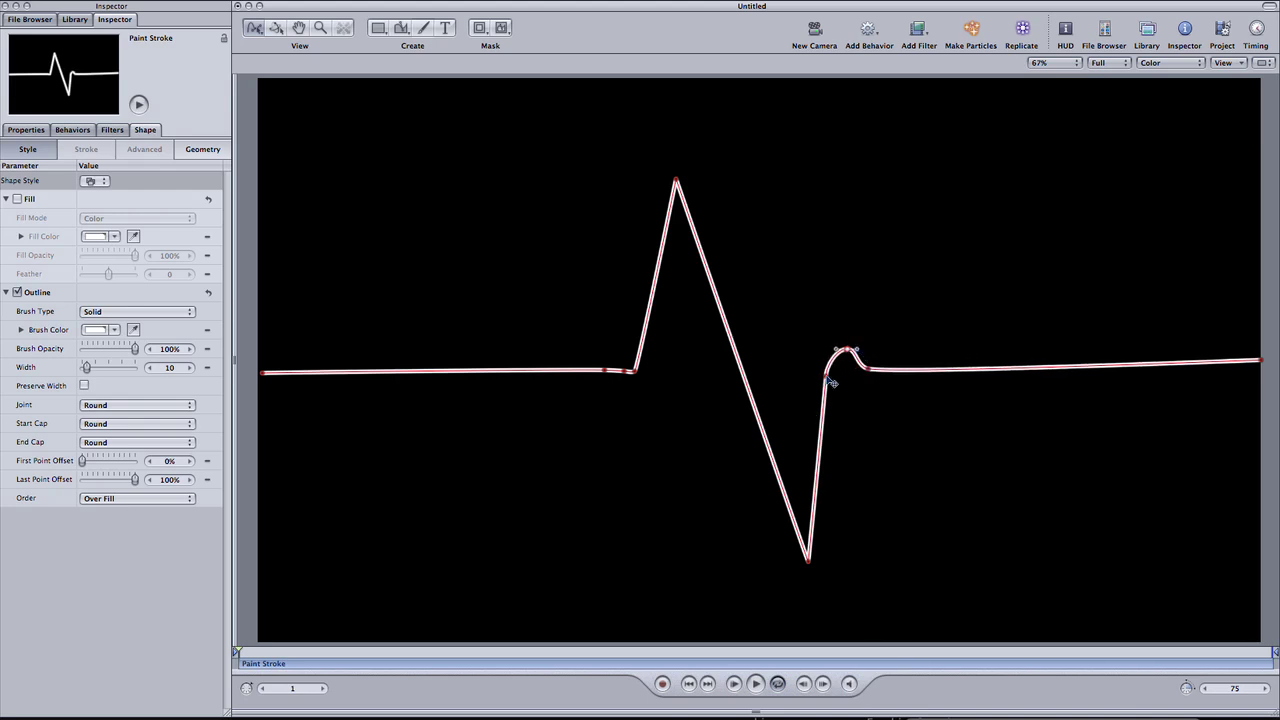
- Pull a point left of the spike up into a smooth rounded bump
{"action": "mouse_move", "coordinate": [632, 371]}
{"action": "left_mouse_down"}
{"action": "mouse_move", "coordinate": [615, 358]}
{"action": "mouse_move", "coordinate": [590, 372]}
{"action": "mouse_move", "coordinate": [615, 356]}
{"action": "left_mouse_up"}
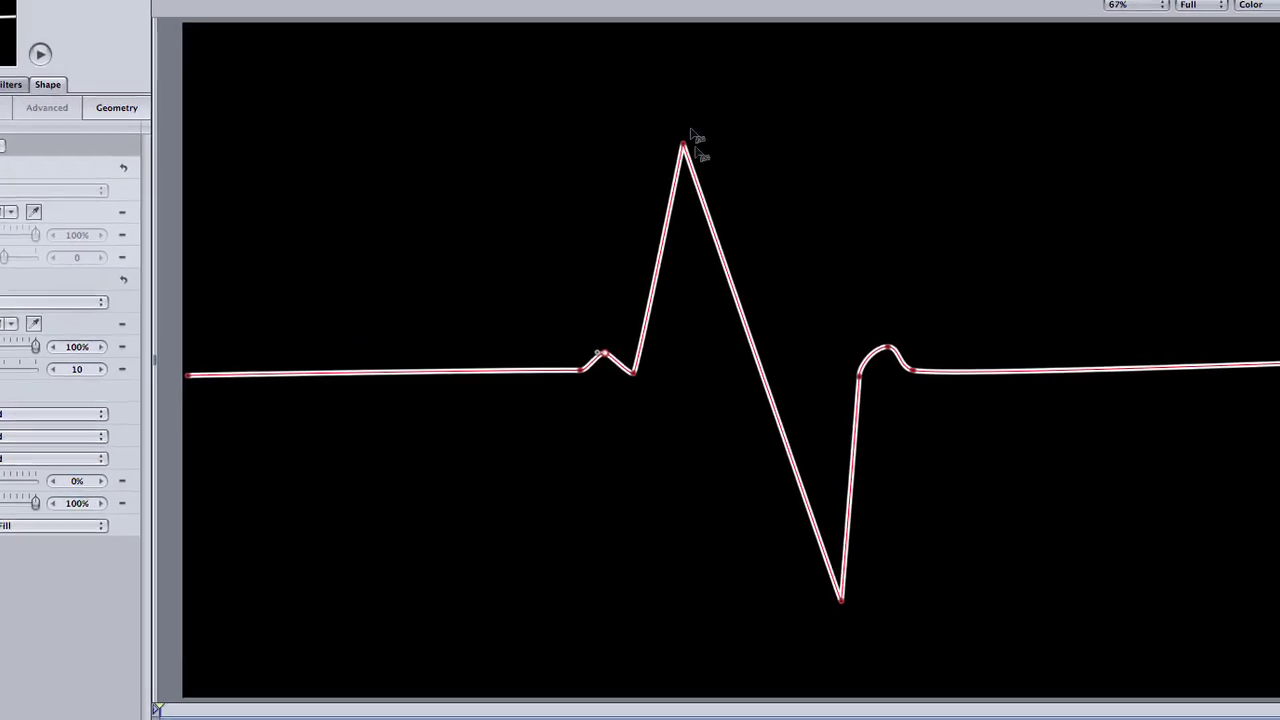
{"action": "left_click_drag", "start_coordinate": [678, 172], "coordinate": [700, 168]}
{"action": "mouse_move", "coordinate": [605, 355]}
{"action": "left_mouse_down"}
{"action": "mouse_move", "coordinate": [620, 356]}
{"action": "mouse_move", "coordinate": [605, 344]}
{"action": "left_mouse_up"}
{"action": "left_click", "coordinate": [597, 352]}
{"action": "right_click", "coordinate": [605, 345]}
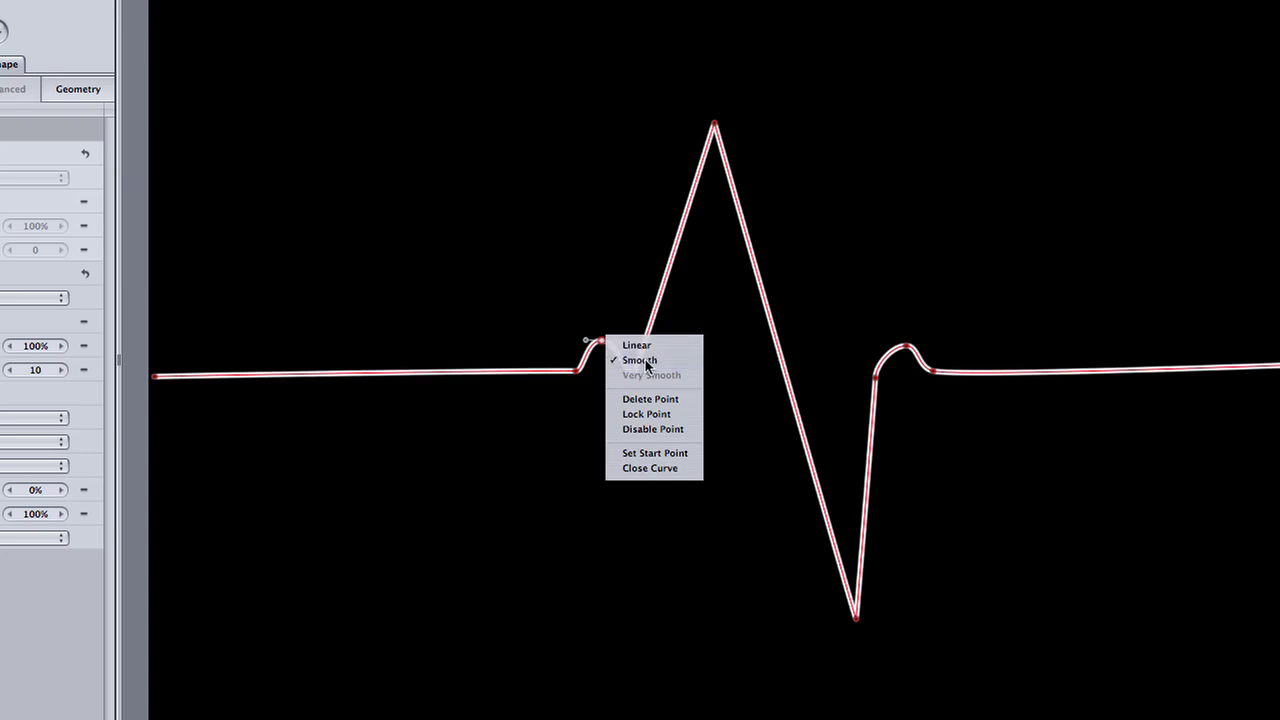
{"action": "left_click", "coordinate": [646, 360]}
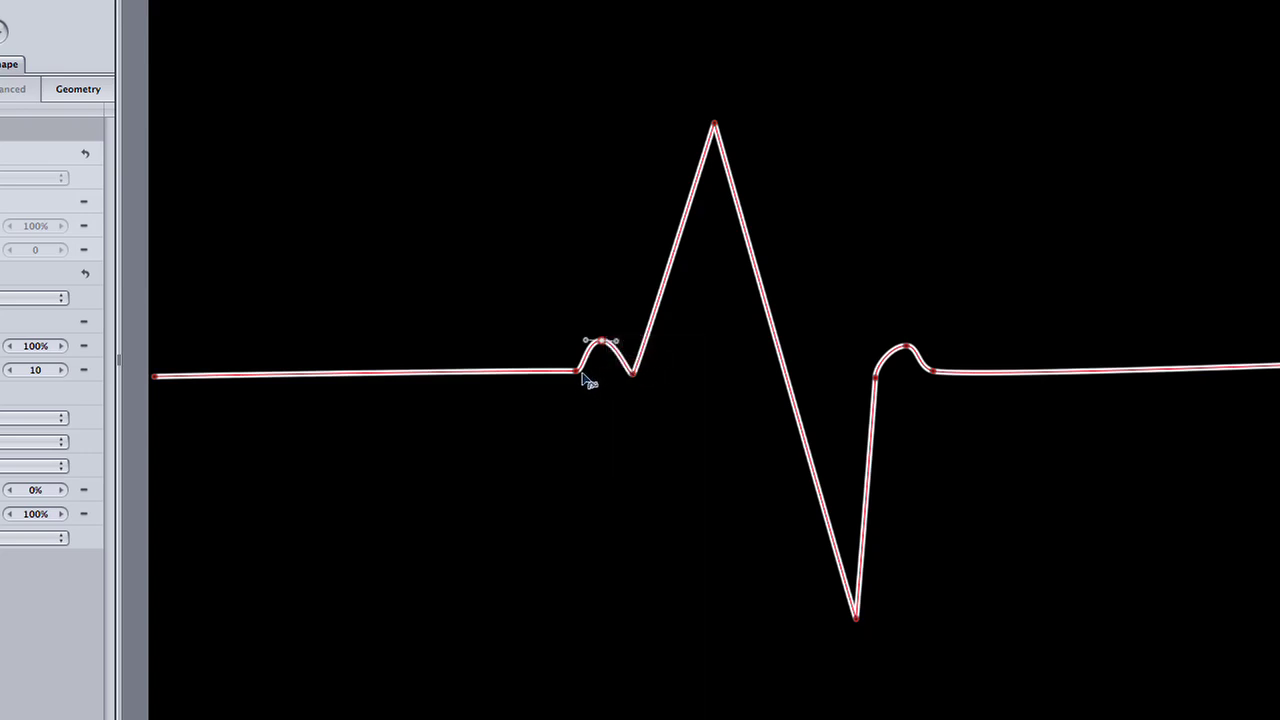
{"action": "left_click_drag", "start_coordinate": [584, 379], "coordinate": [578, 376]}
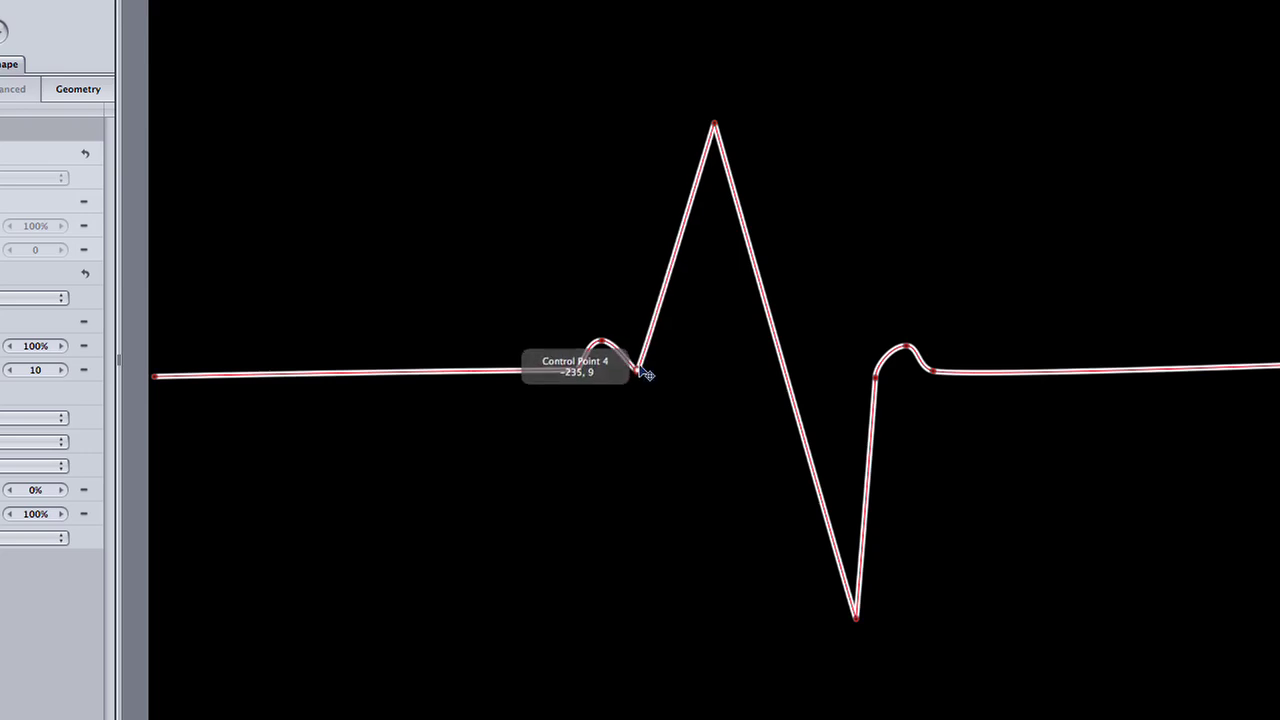
- Make both bumps' foot points sharp corners and shift the trough's bottom point slightly left
{"action": "left_click", "coordinate": [579, 376]}
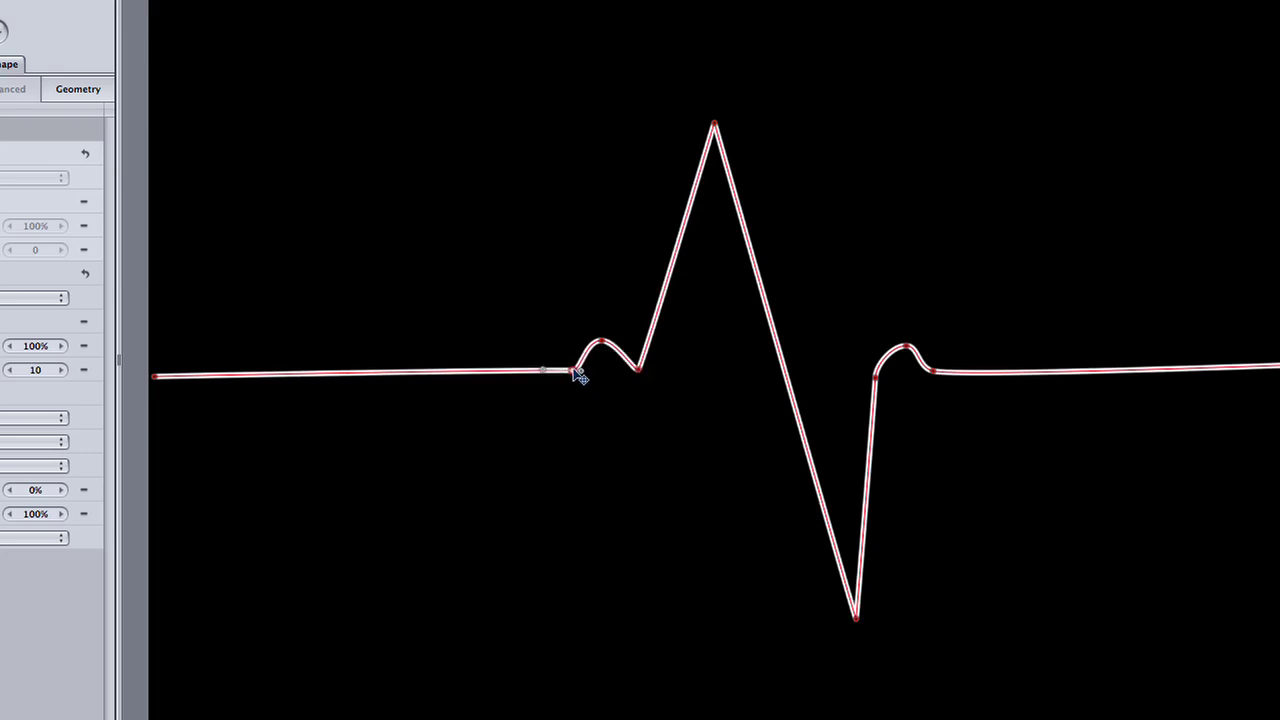
{"action": "right_click", "coordinate": [574, 368]}
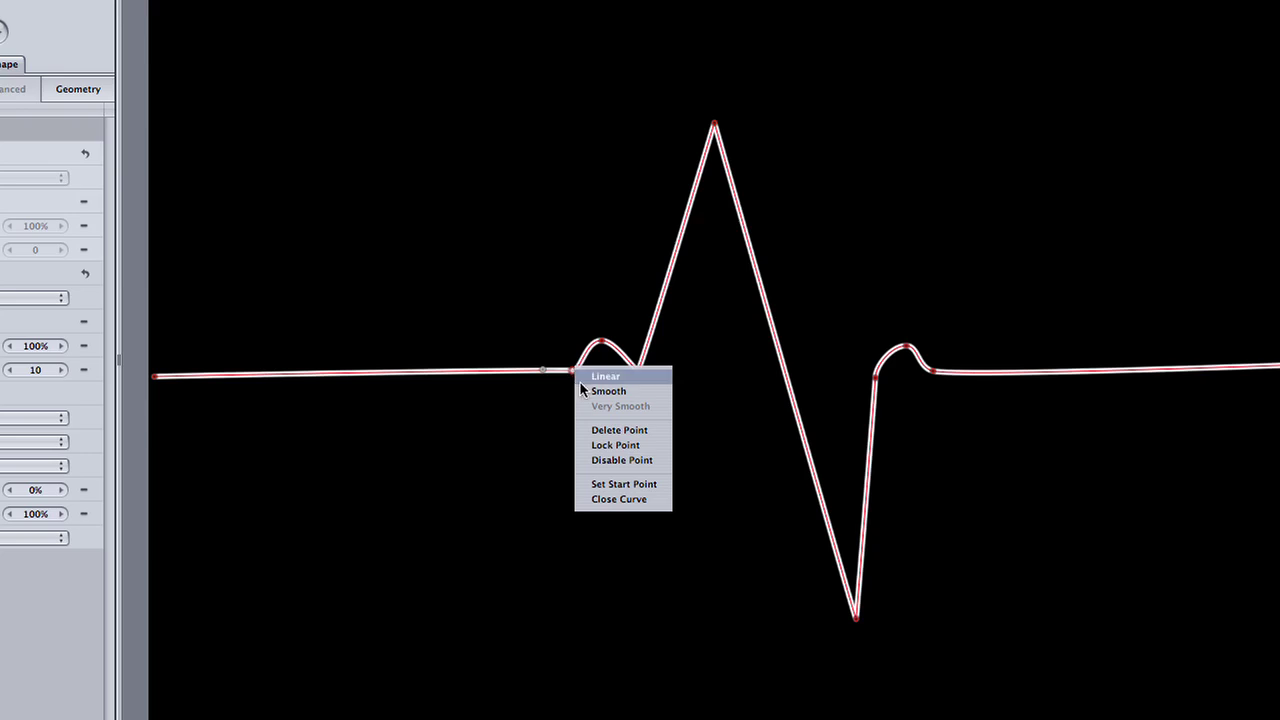
{"action": "left_click", "coordinate": [610, 377]}
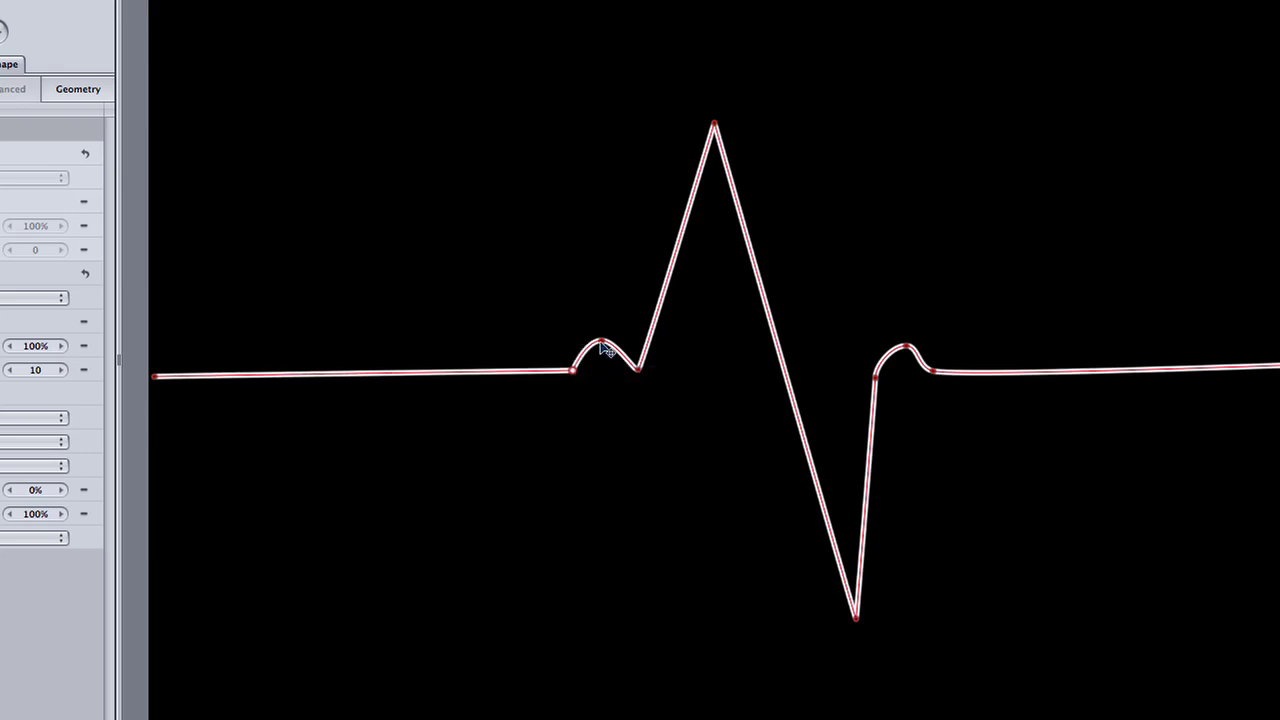
{"action": "left_click", "coordinate": [608, 345]}
{"action": "left_click", "coordinate": [872, 378]}
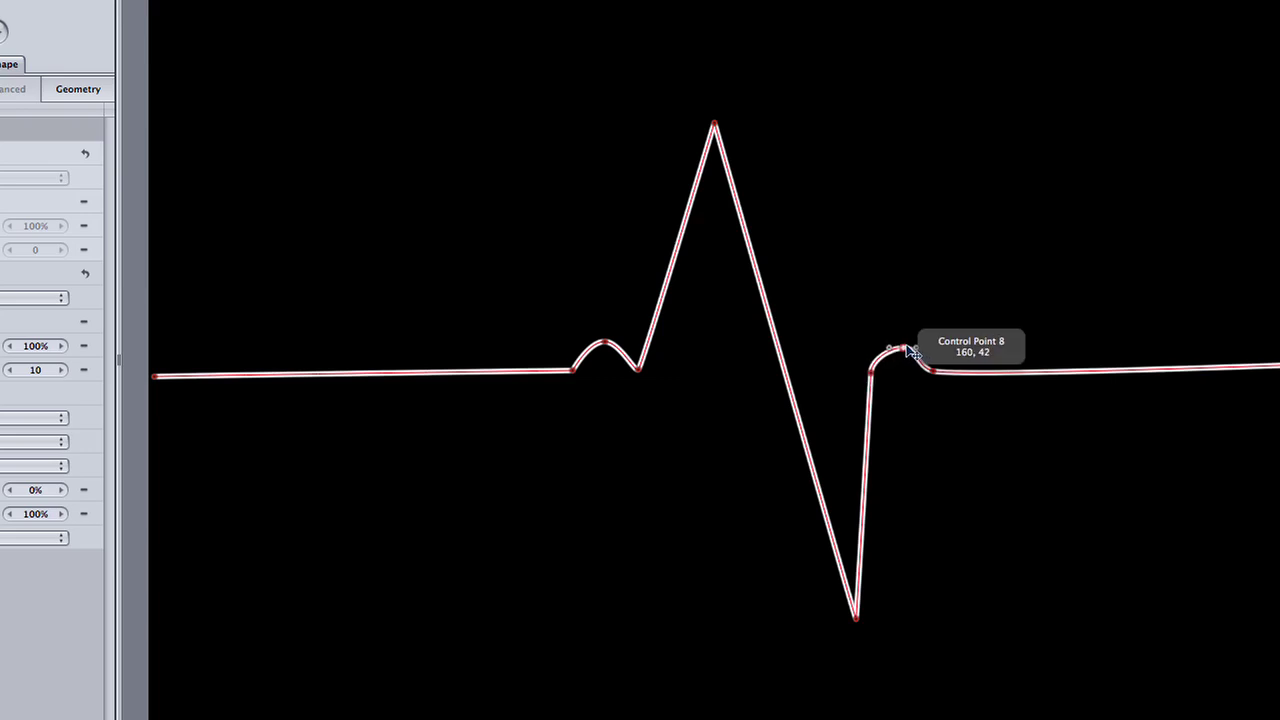
{"action": "left_click", "coordinate": [910, 349]}
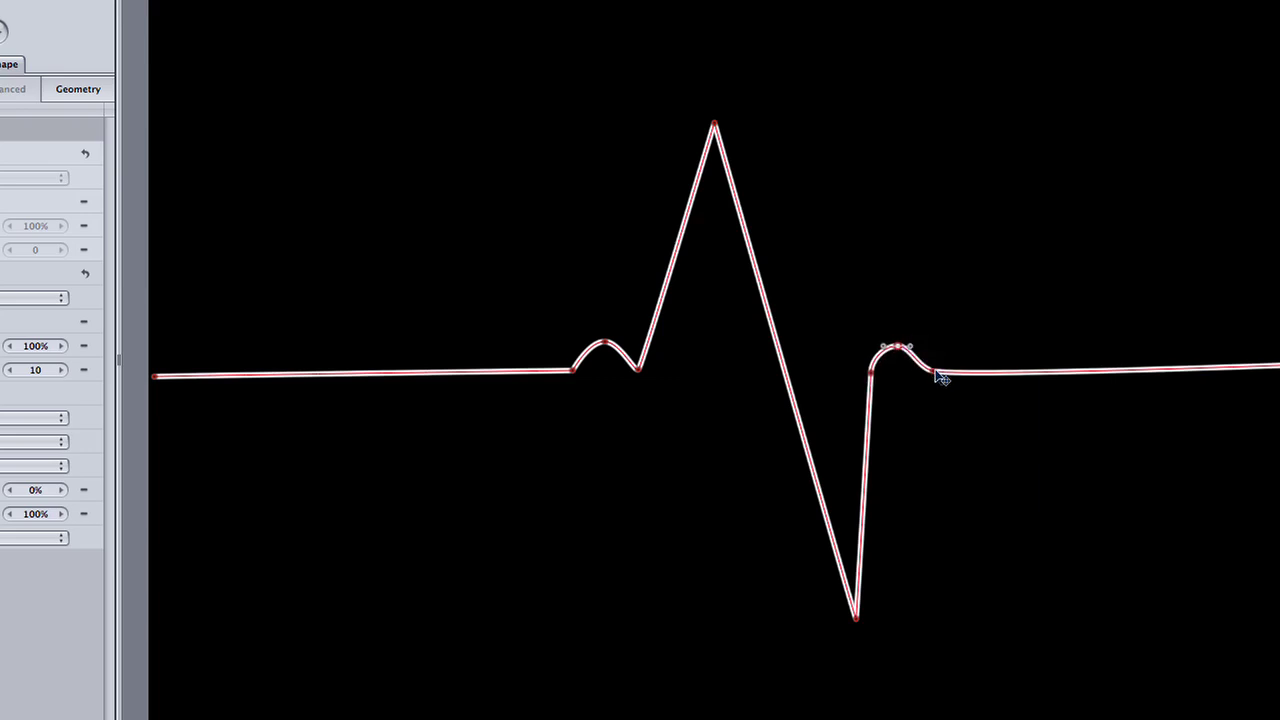
{"action": "right_click", "coordinate": [940, 377]}
{"action": "left_click", "coordinate": [958, 381]}
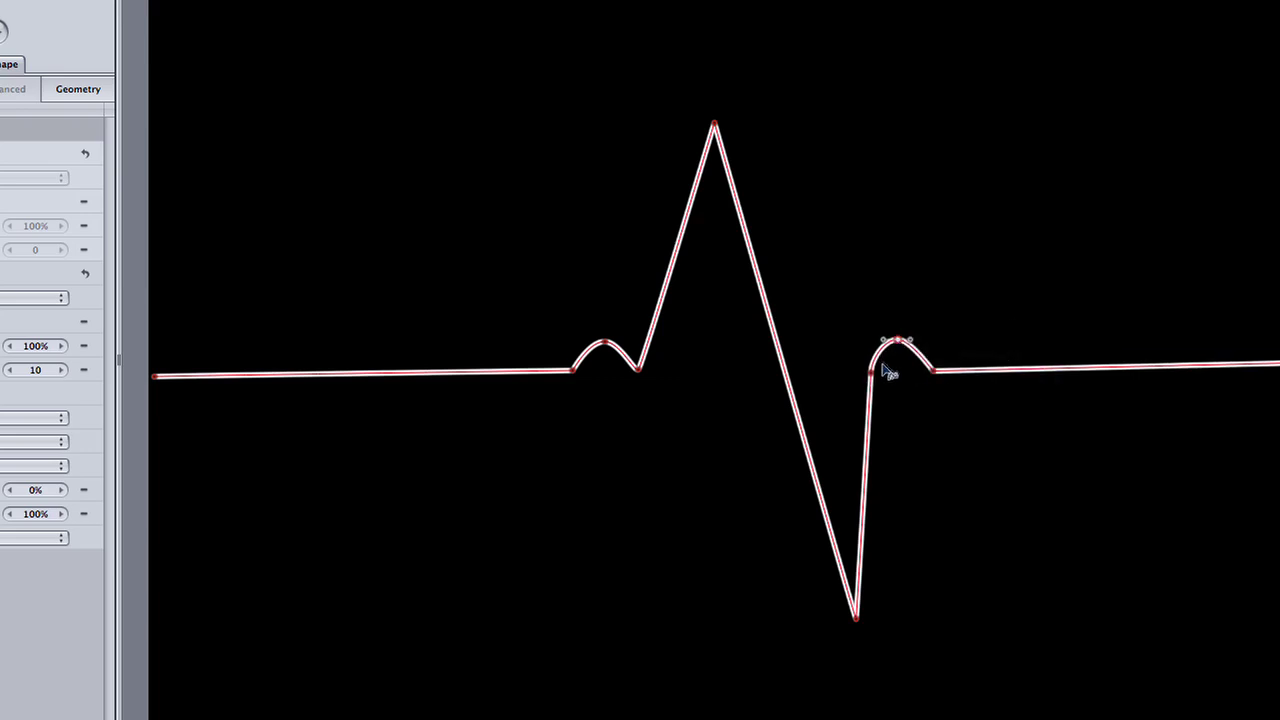
{"action": "left_click_drag", "start_coordinate": [856, 618], "coordinate": [826, 616]}
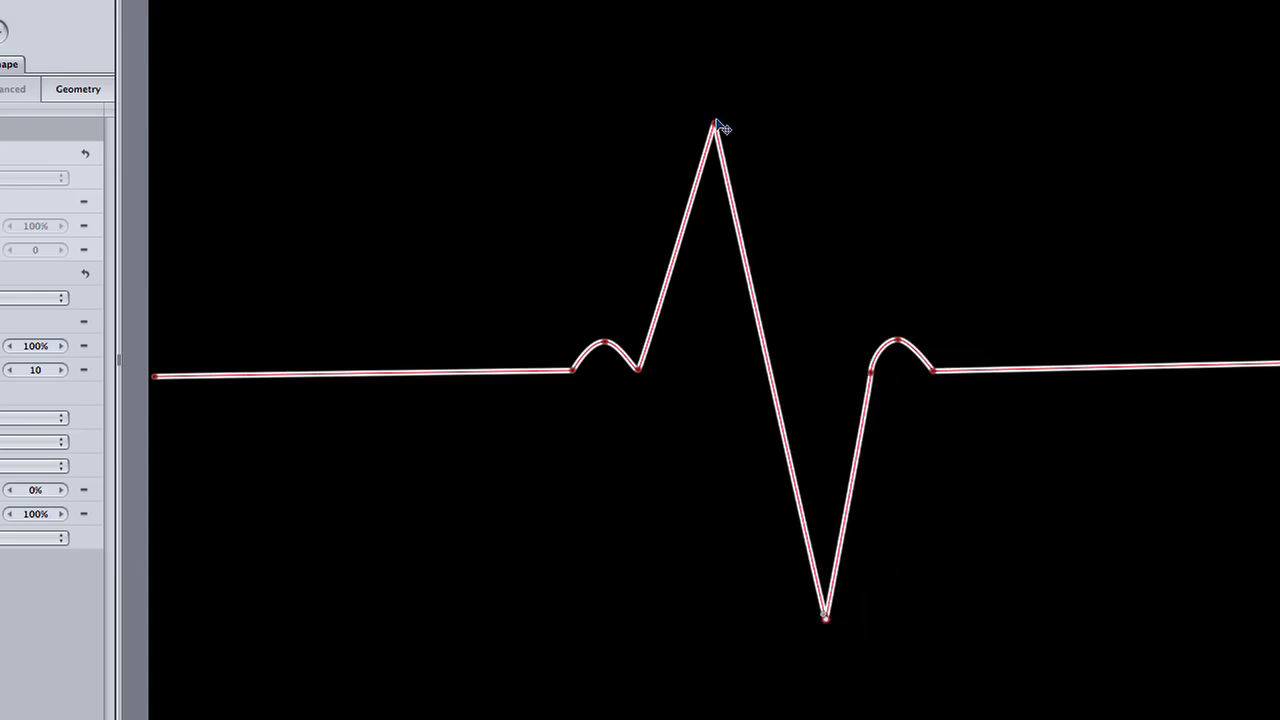
- Raise the top peak and level both end points and bump bases onto the baseline guide
{"action": "left_click_drag", "start_coordinate": [716, 124], "coordinate": [694, 110]}
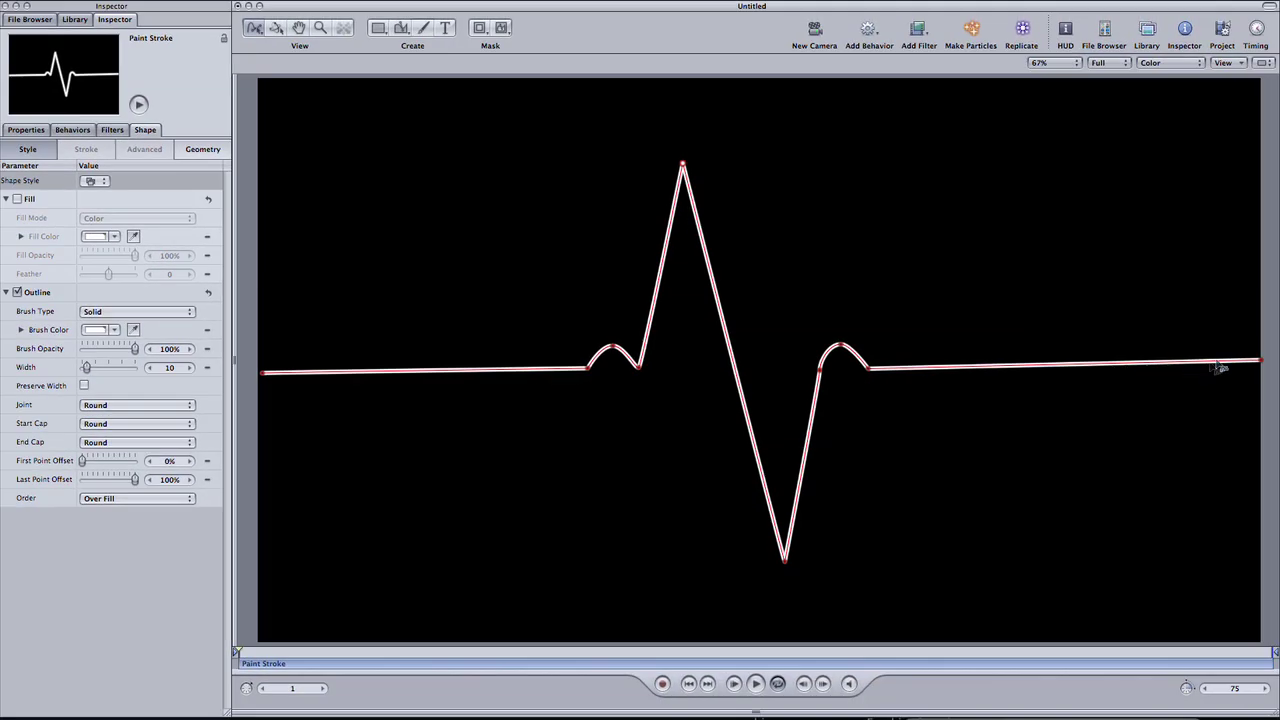
{"action": "left_click_drag", "start_coordinate": [1259, 360], "coordinate": [1259, 362]}
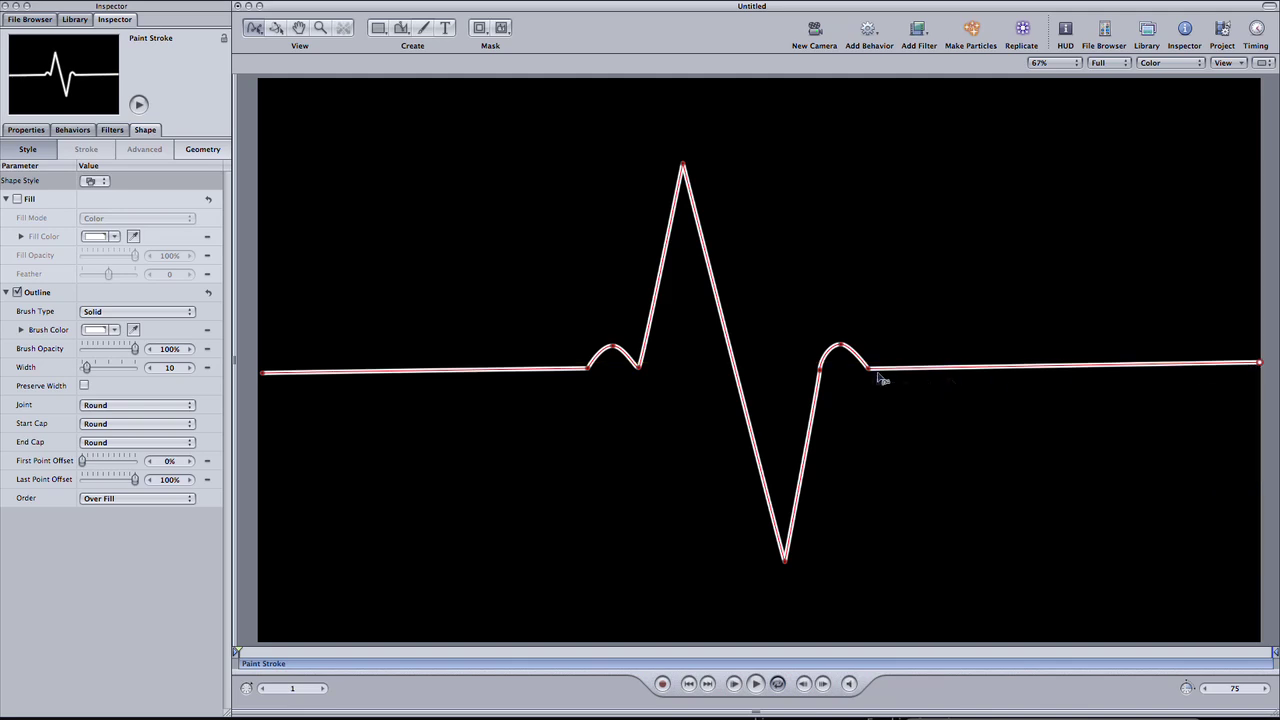
{"action": "left_click_drag", "start_coordinate": [878, 374], "coordinate": [820, 356]}
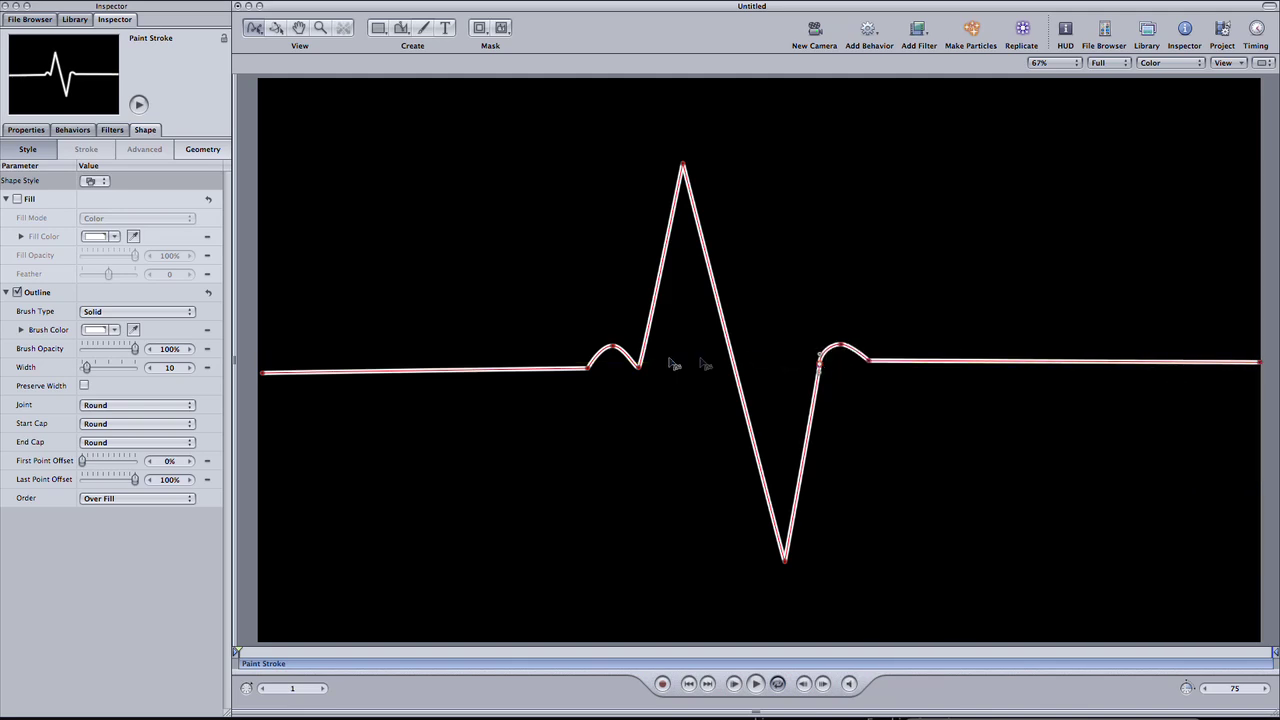
{"action": "left_click_drag", "start_coordinate": [638, 368], "coordinate": [588, 363]}
{"action": "left_click_drag", "start_coordinate": [264, 373], "coordinate": [264, 363]}
{"action": "left_click_drag", "start_coordinate": [613, 347], "coordinate": [613, 346]}
{"action": "left_click_drag", "start_coordinate": [613, 346], "coordinate": [617, 345]}
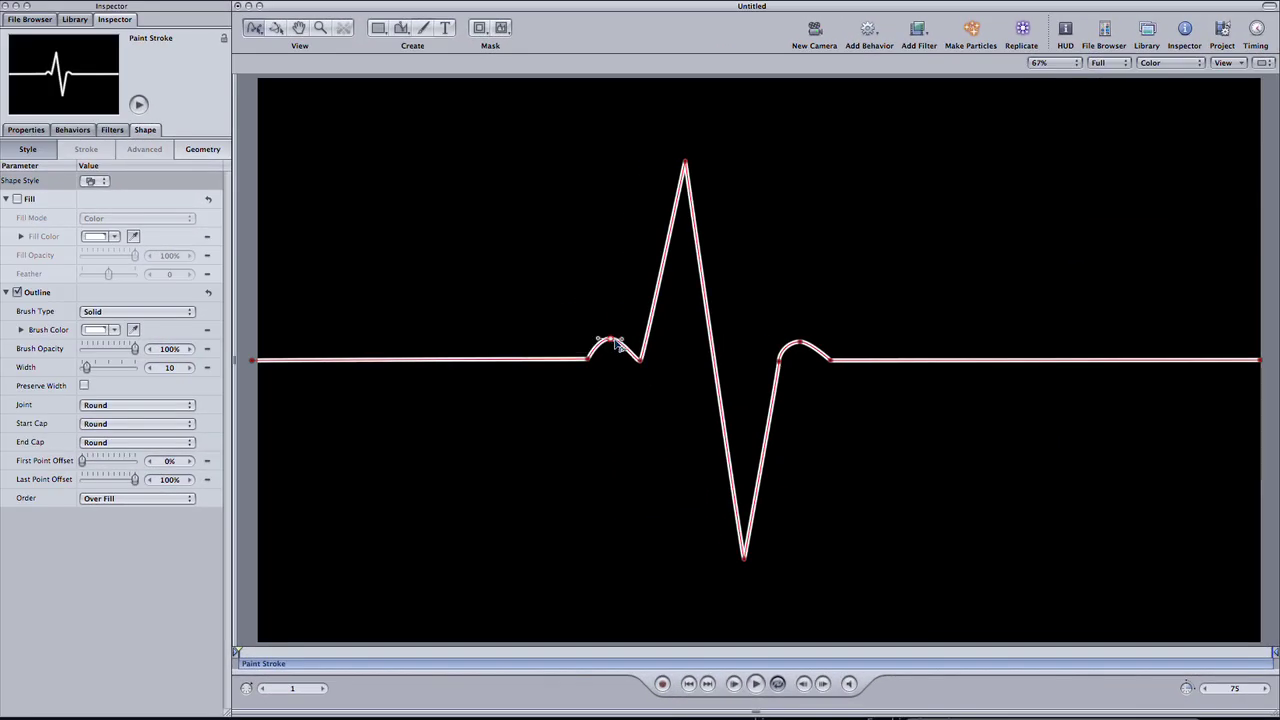
{"action": "left_click_drag", "start_coordinate": [800, 345], "coordinate": [800, 345]}
- Scrub Last Point Offset to preview the stroke drawing on, leaving it fully drawn at 100%
{"action": "left_click_drag", "start_coordinate": [135, 479], "coordinate": [117, 481]}
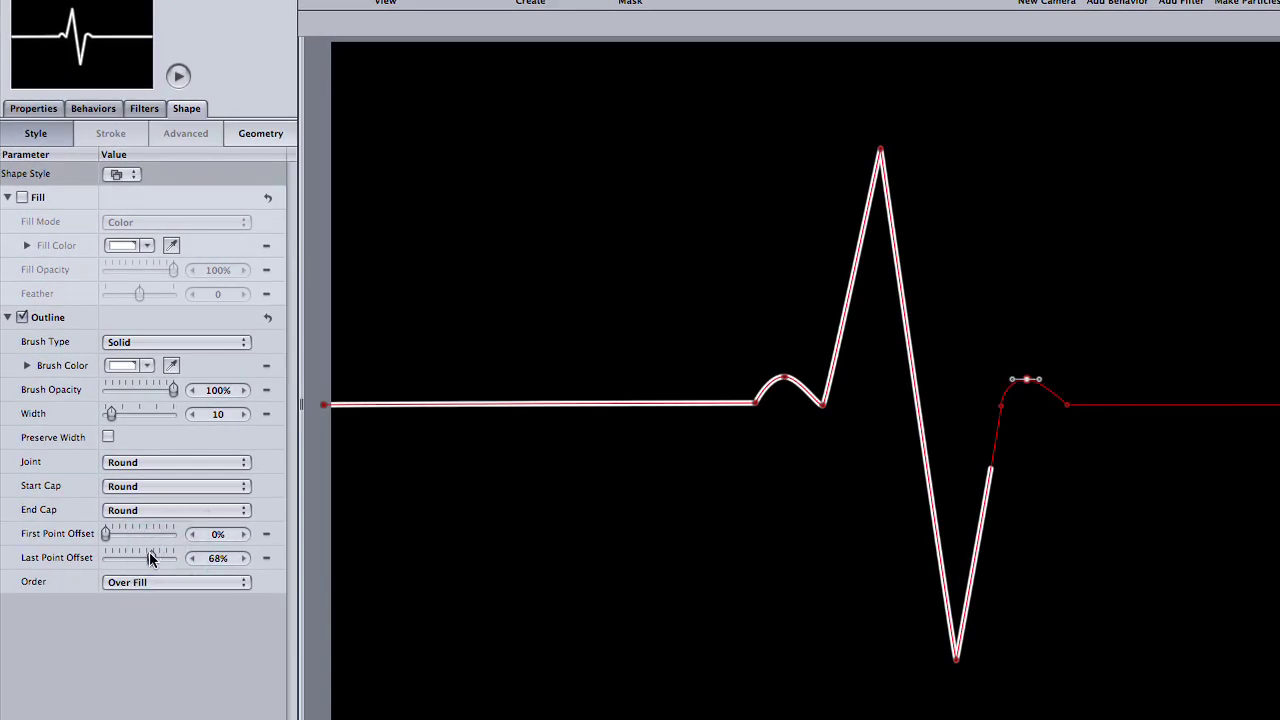
{"action": "mouse_move", "coordinate": [150, 558]}
{"action": "left_mouse_down"}
{"action": "mouse_move", "coordinate": [104, 558]}
{"action": "mouse_move", "coordinate": [170, 558]}
{"action": "mouse_move", "coordinate": [120, 558]}
{"action": "mouse_move", "coordinate": [168, 555]}
{"action": "mouse_move", "coordinate": [149, 534]}
{"action": "mouse_move", "coordinate": [171, 534]}
{"action": "mouse_move", "coordinate": [98, 531]}
{"action": "left_mouse_up"}
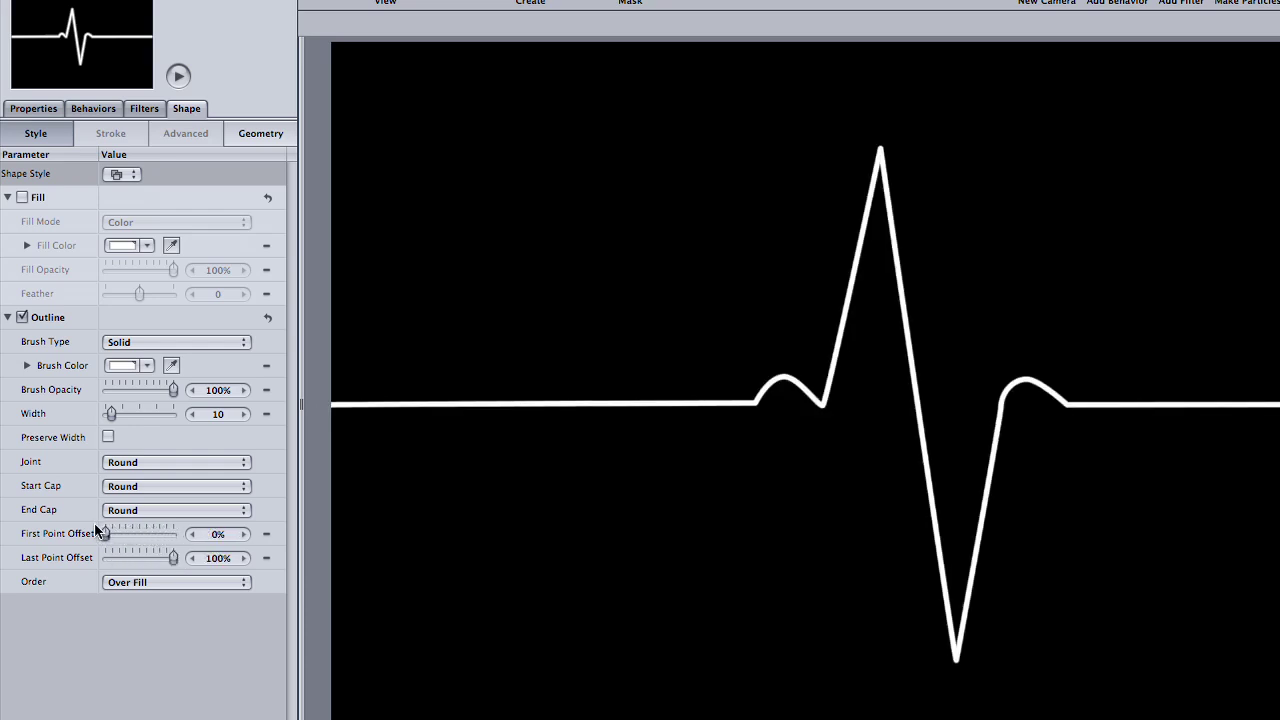
{"action": "left_click", "coordinate": [131, 172]}
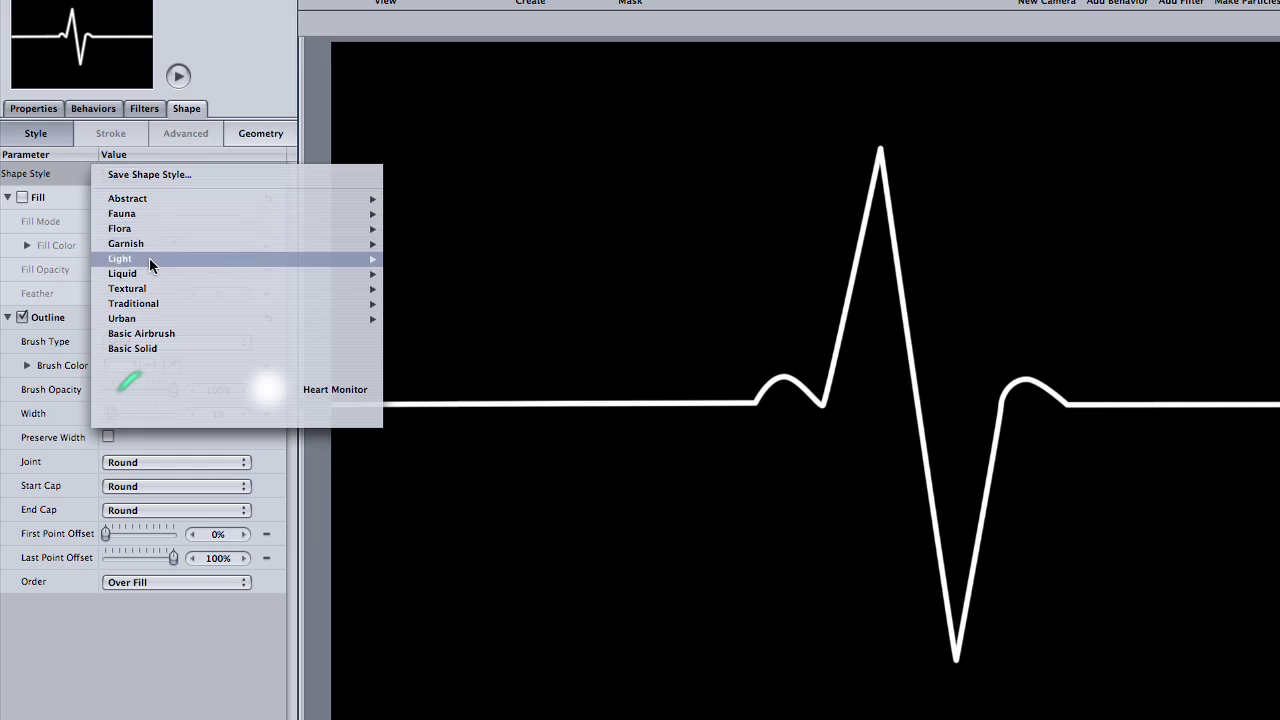
- Apply the Light Streak 03 style, play the write-on animation, then stop and scrub back
{"action": "mouse_move", "coordinate": [149, 258]}
{"action": "left_click", "coordinate": [476, 200]}
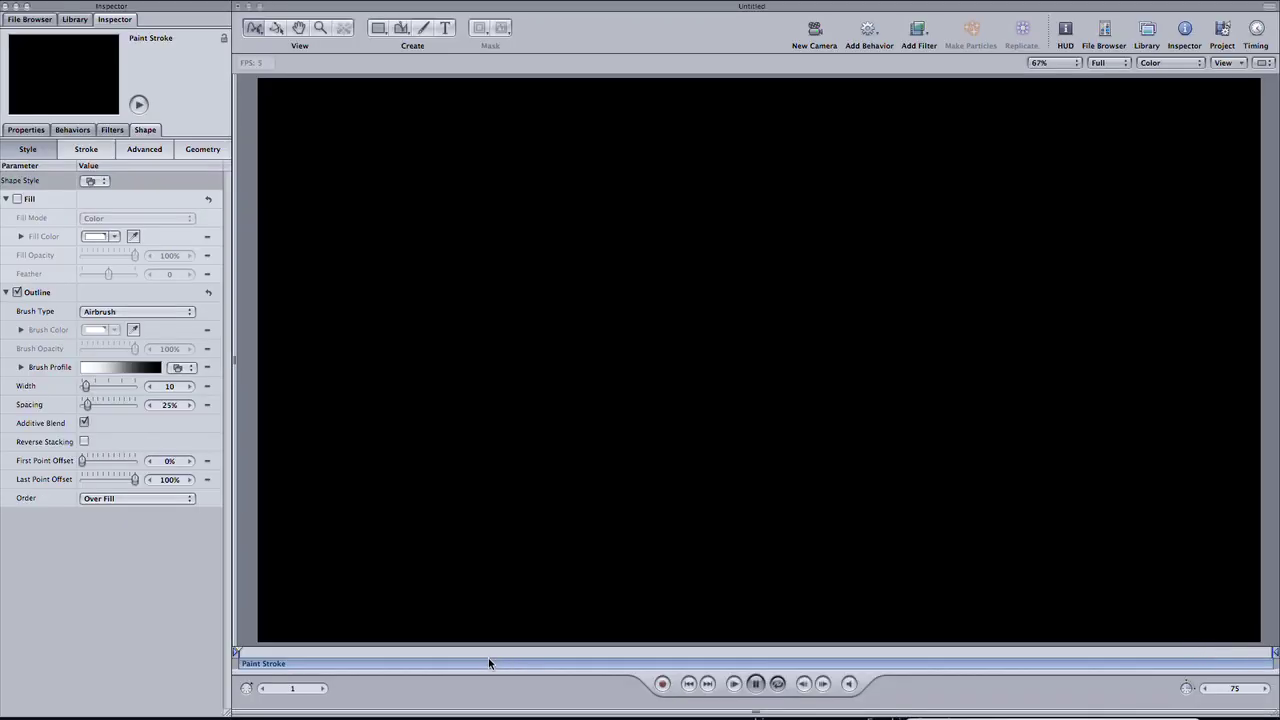
{"action": "key", "text": "space"}
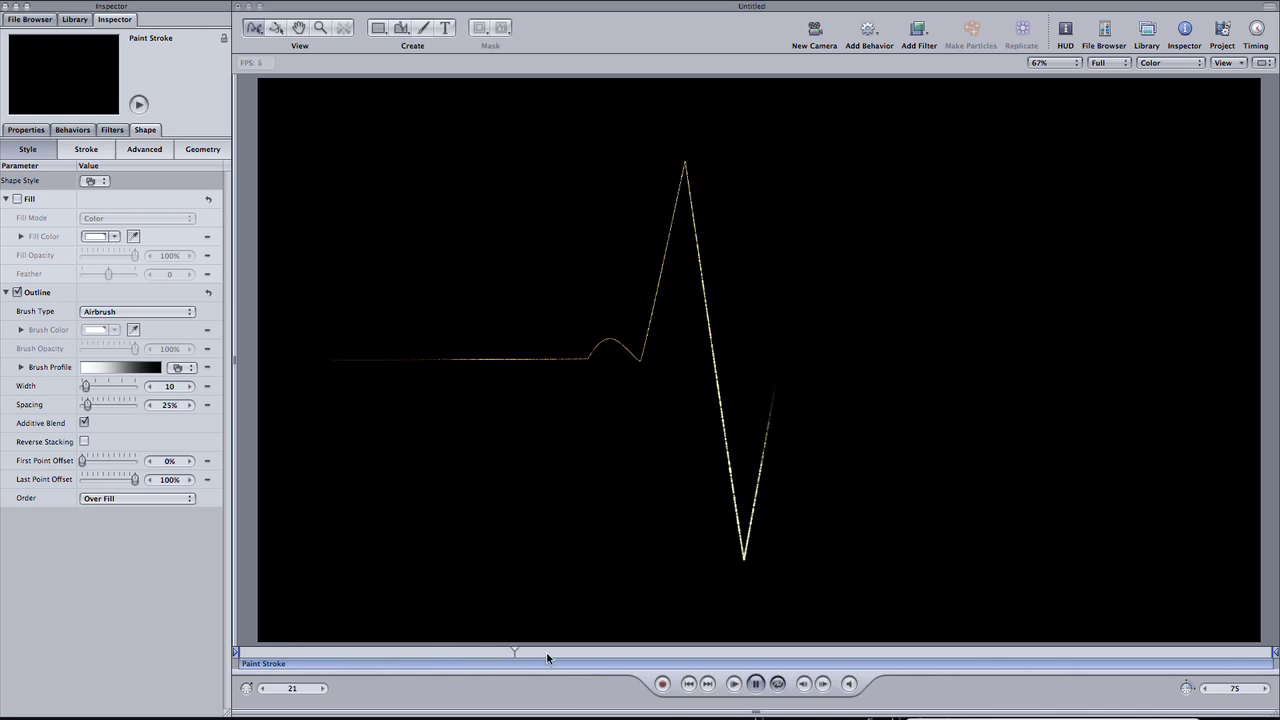
{"action": "key", "text": "space"}
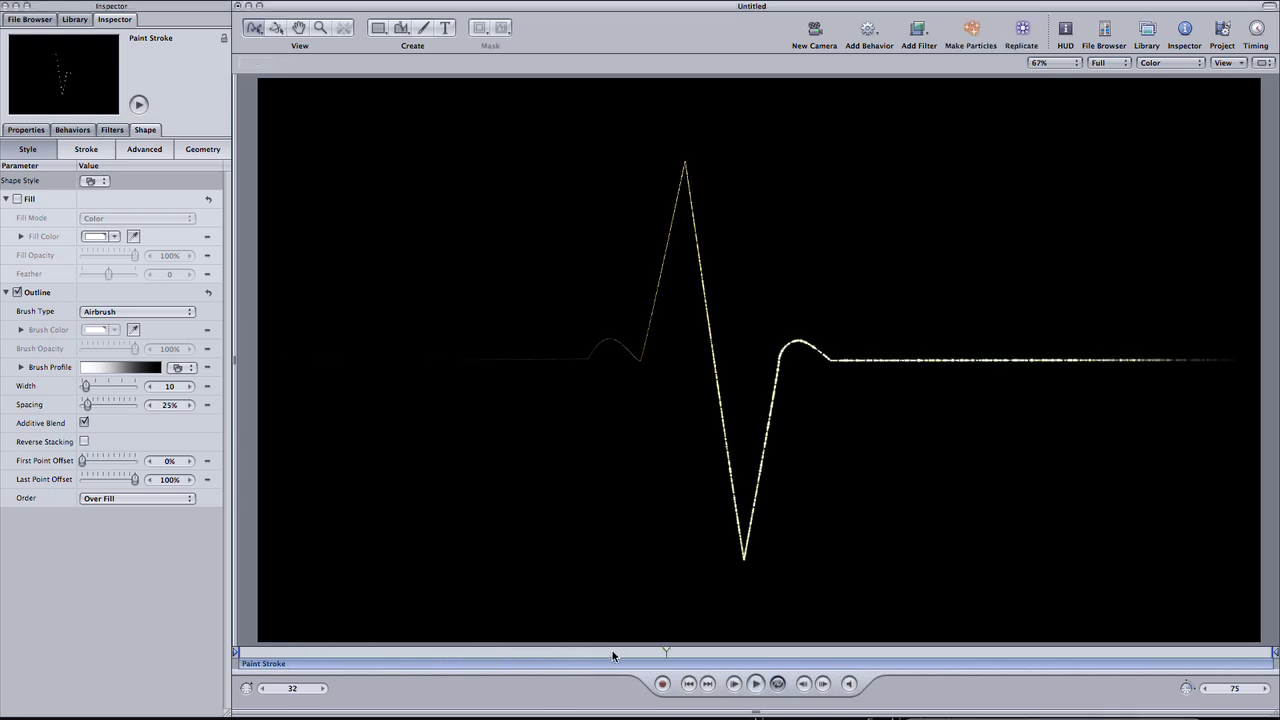
{"action": "mouse_move", "coordinate": [602, 657]}
{"action": "left_mouse_down"}
{"action": "mouse_move", "coordinate": [549, 655]}
{"action": "mouse_move", "coordinate": [569, 655]}
{"action": "left_mouse_up"}
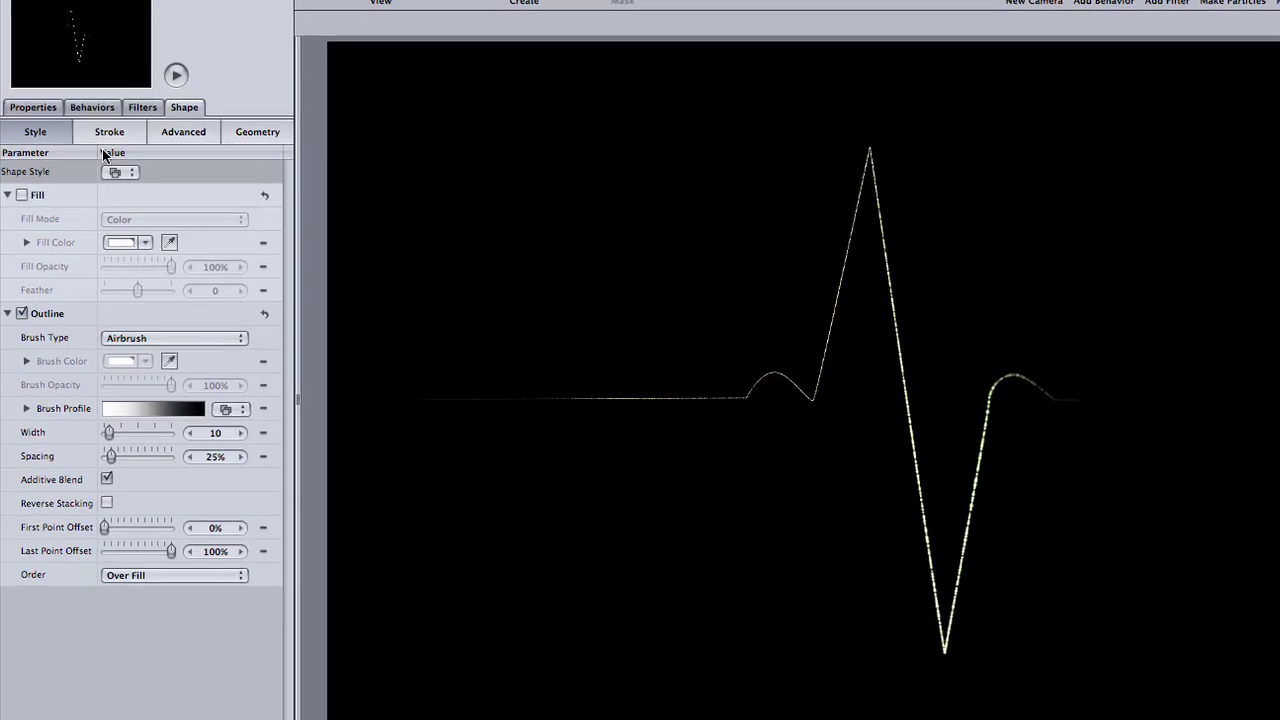
- Show the stroke's Advanced settings with Color Over Stroke and Width Over Stroke, then collapse the width curve
{"action": "left_click", "coordinate": [183, 131]}
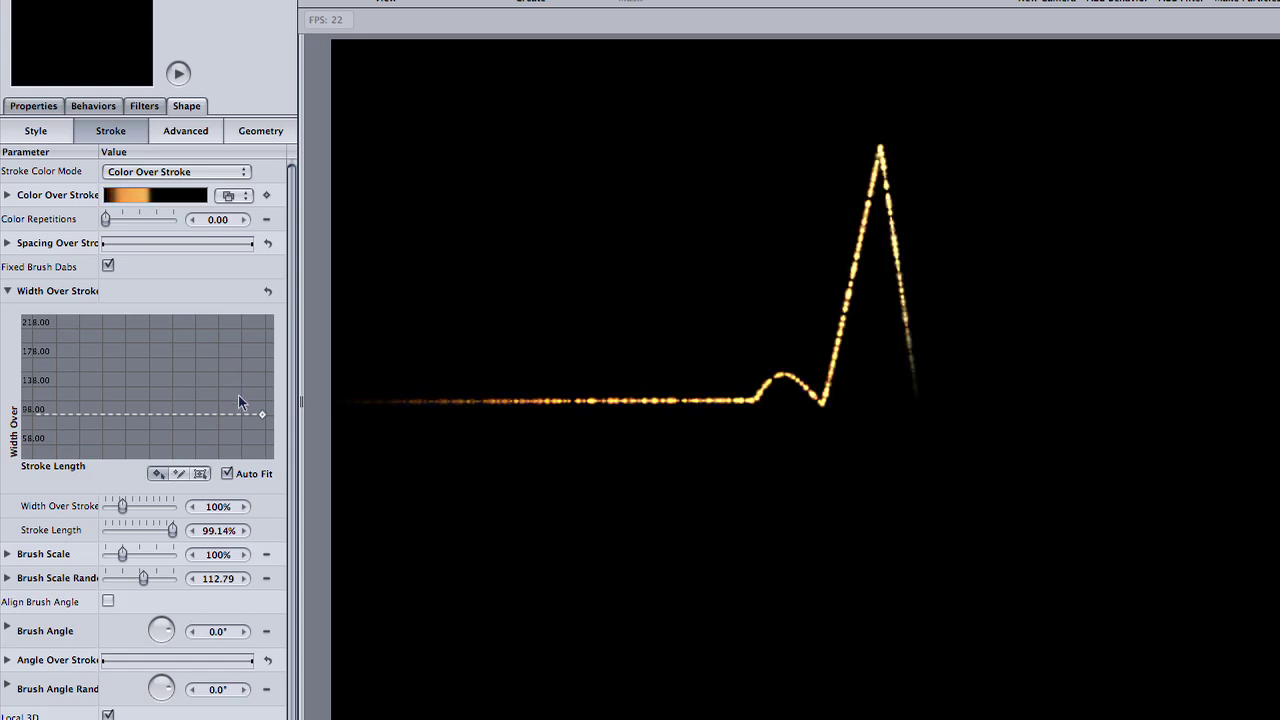
{"action": "left_click", "coordinate": [7, 291]}
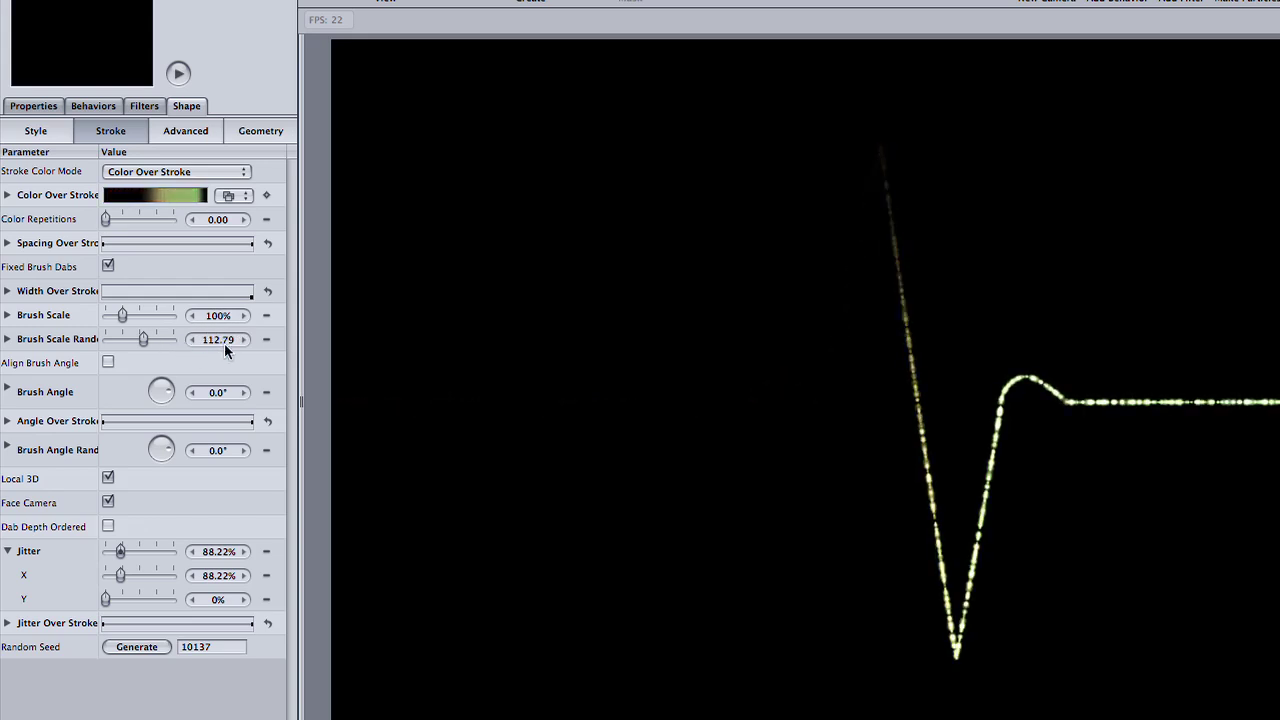
- Drag Brush Scale Randomness down to 0 for a smooth, solid line
{"action": "left_click_drag", "start_coordinate": [144, 338], "coordinate": [97, 340]}
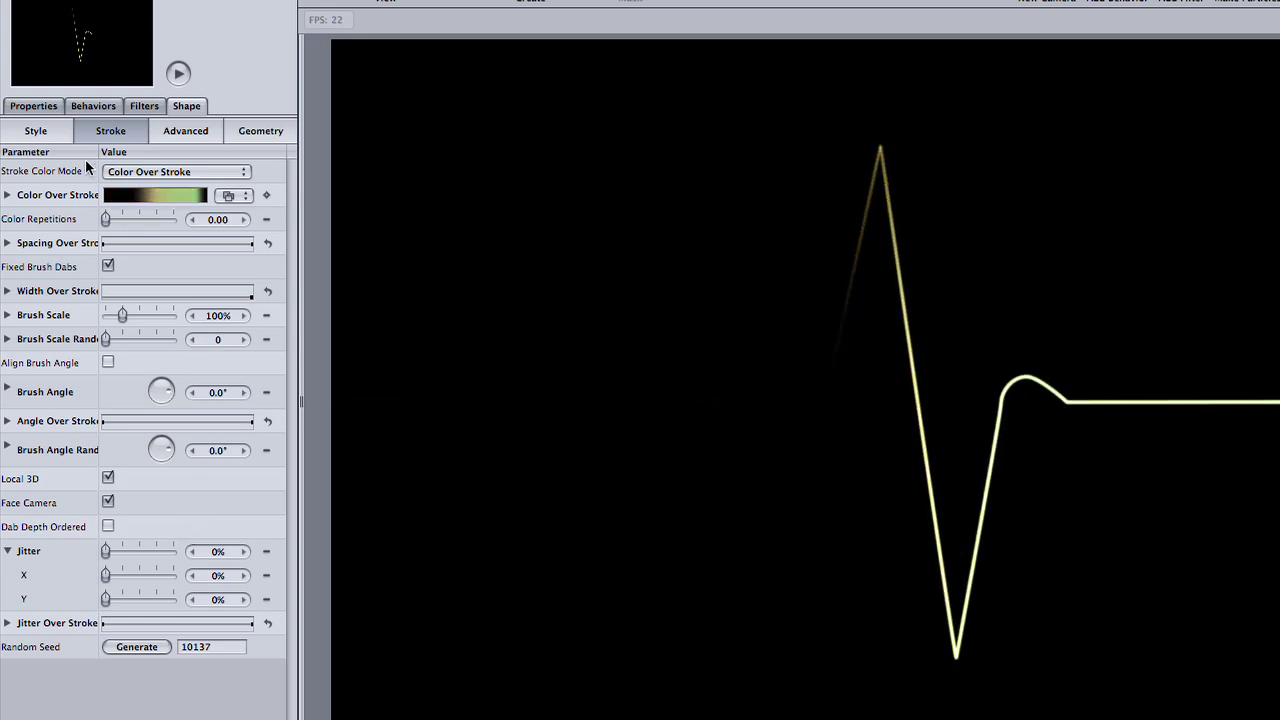
- Bring up the stroke's Style settings to set its outline width to 32
{"action": "left_click", "coordinate": [51, 127]}
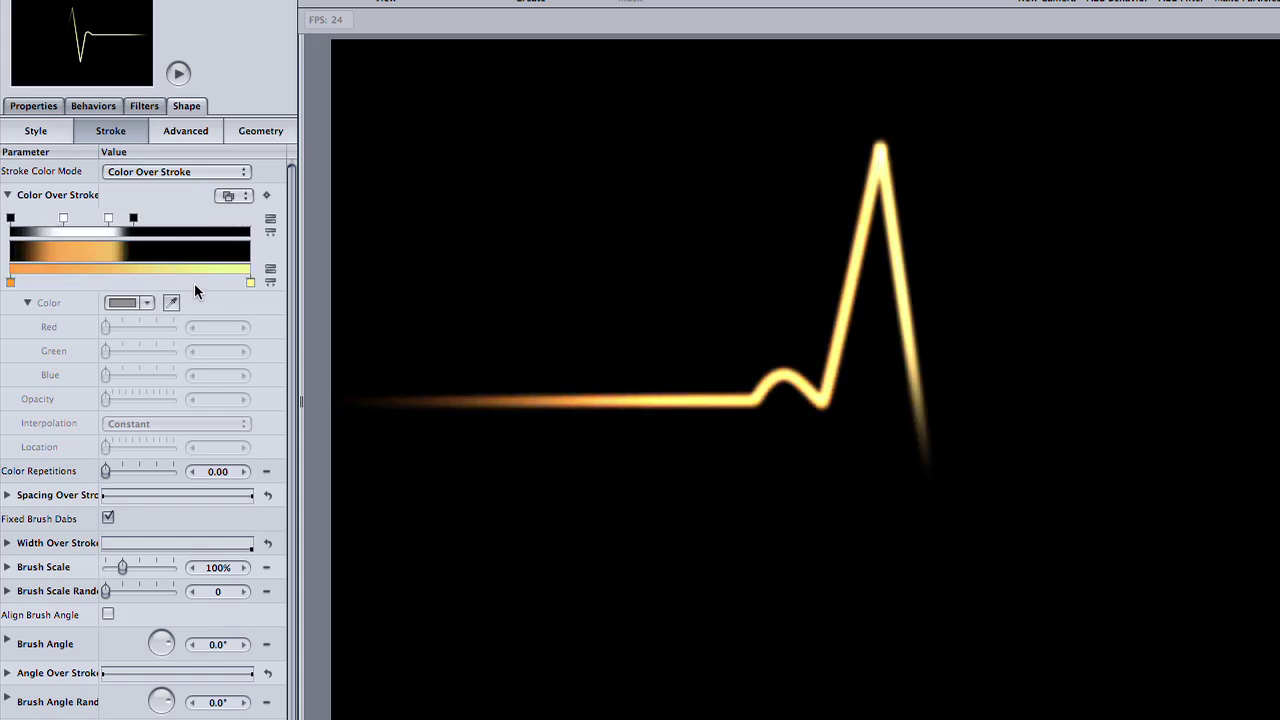
- Open the Color Over Stroke animation menu and dismiss it without changes
{"action": "left_click", "coordinate": [270, 195]}
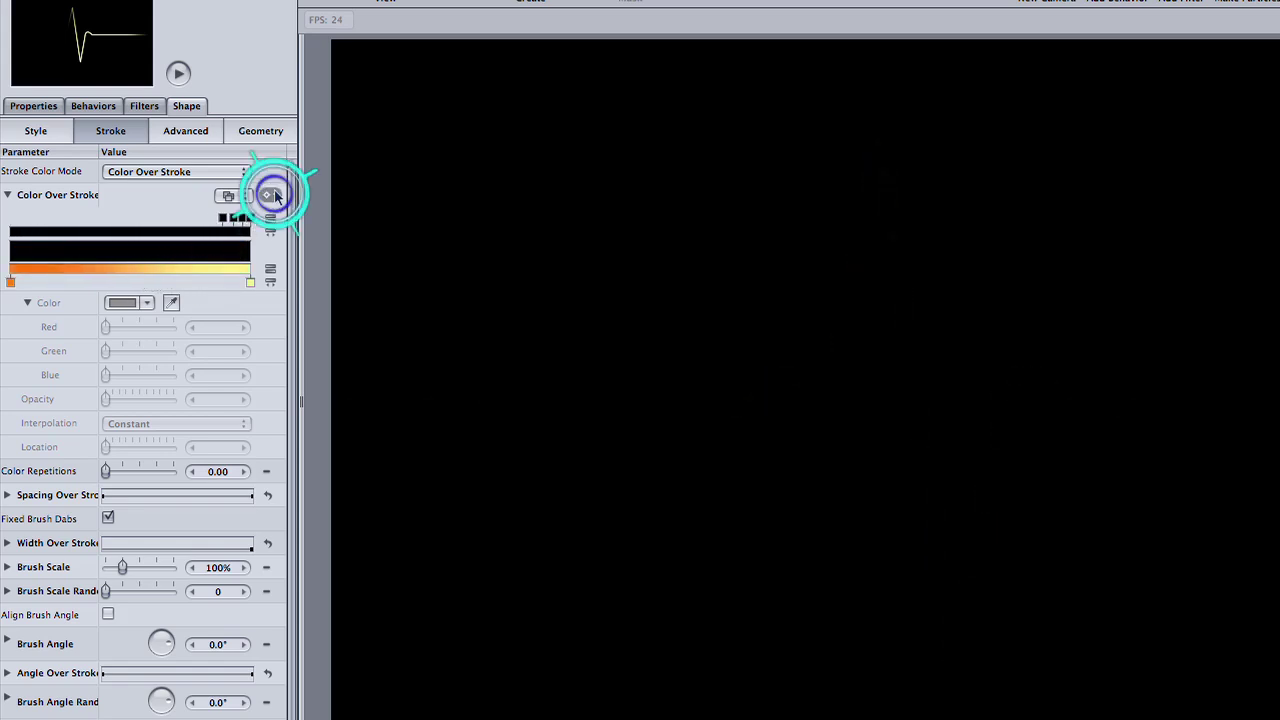
{"action": "left_click", "coordinate": [270, 195]}
{"action": "left_click", "coordinate": [270, 195]}
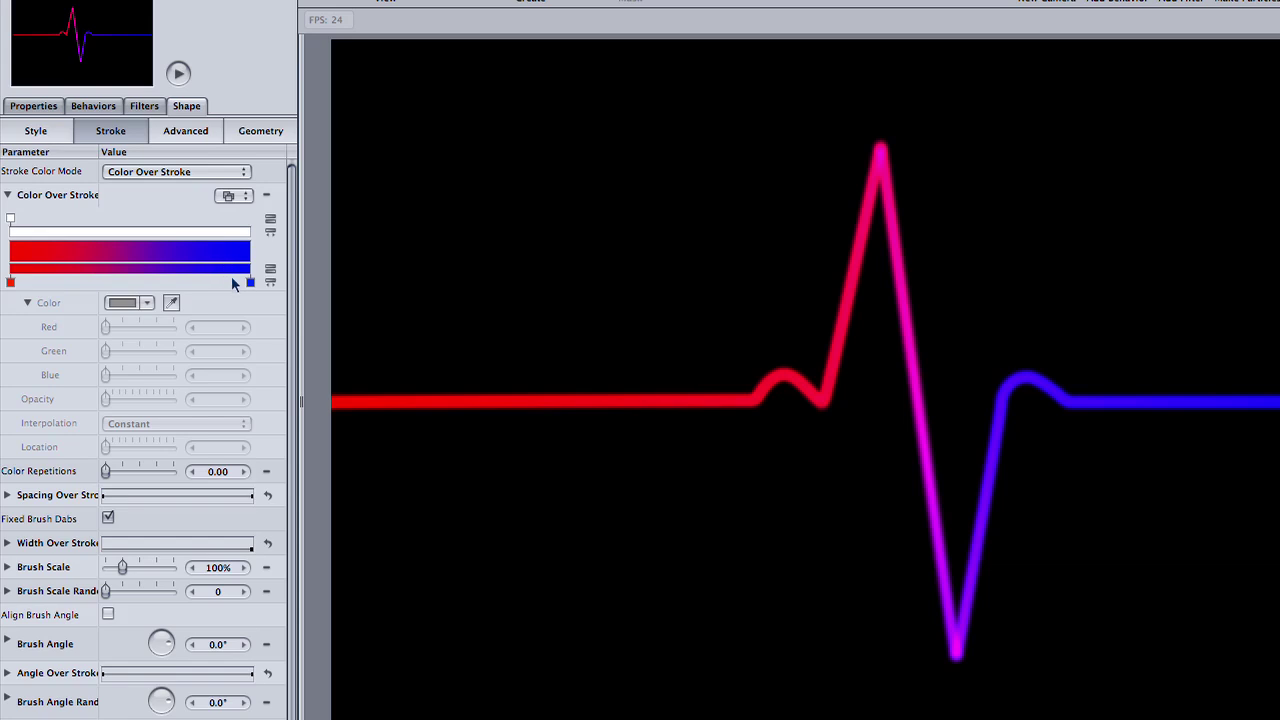
{"action": "left_click", "coordinate": [270, 195]}
{"action": "left_click", "coordinate": [287, 178]}
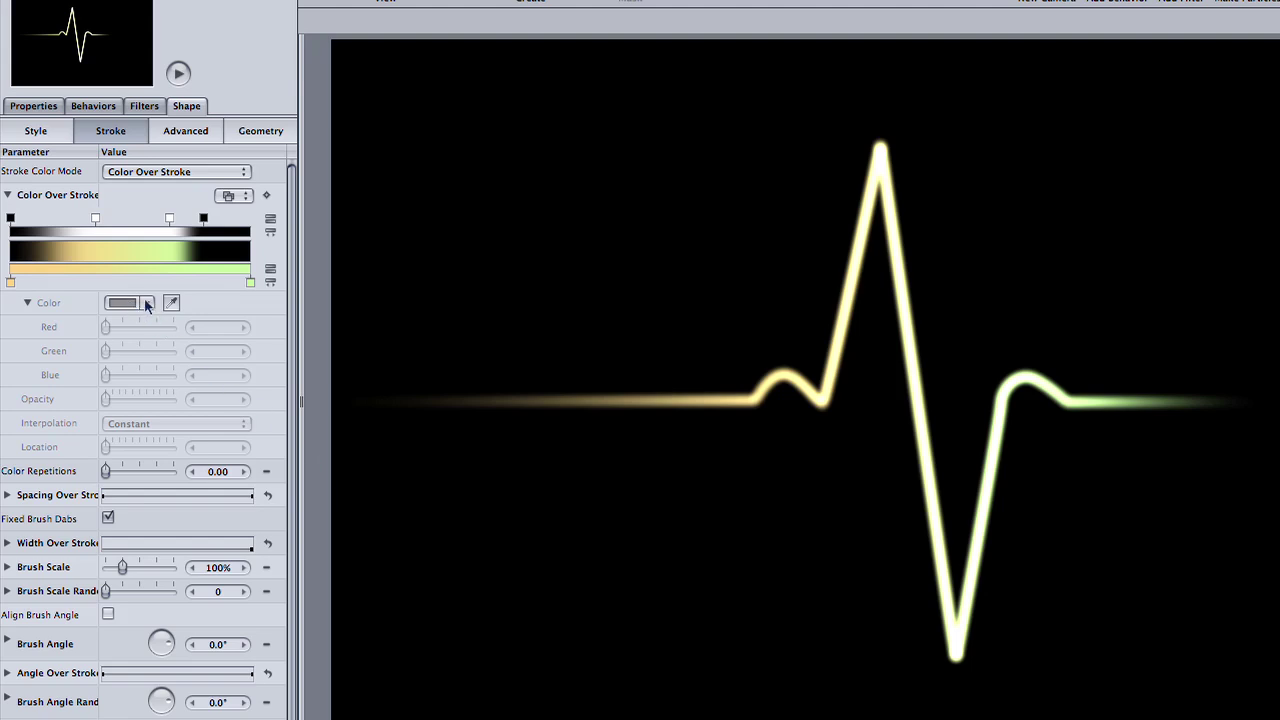
- Reset both gradient colour stops' animation to default and bring up the colour picker
{"action": "left_click", "coordinate": [11, 283]}
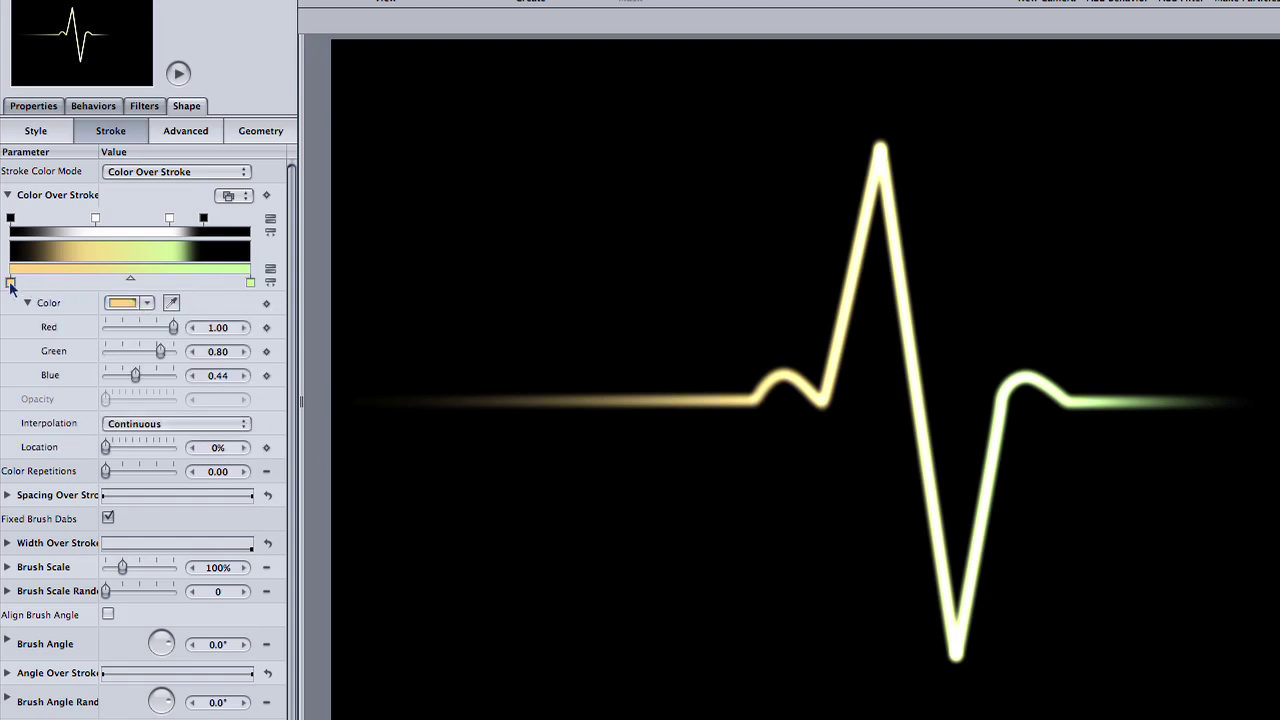
{"action": "left_click", "coordinate": [270, 304]}
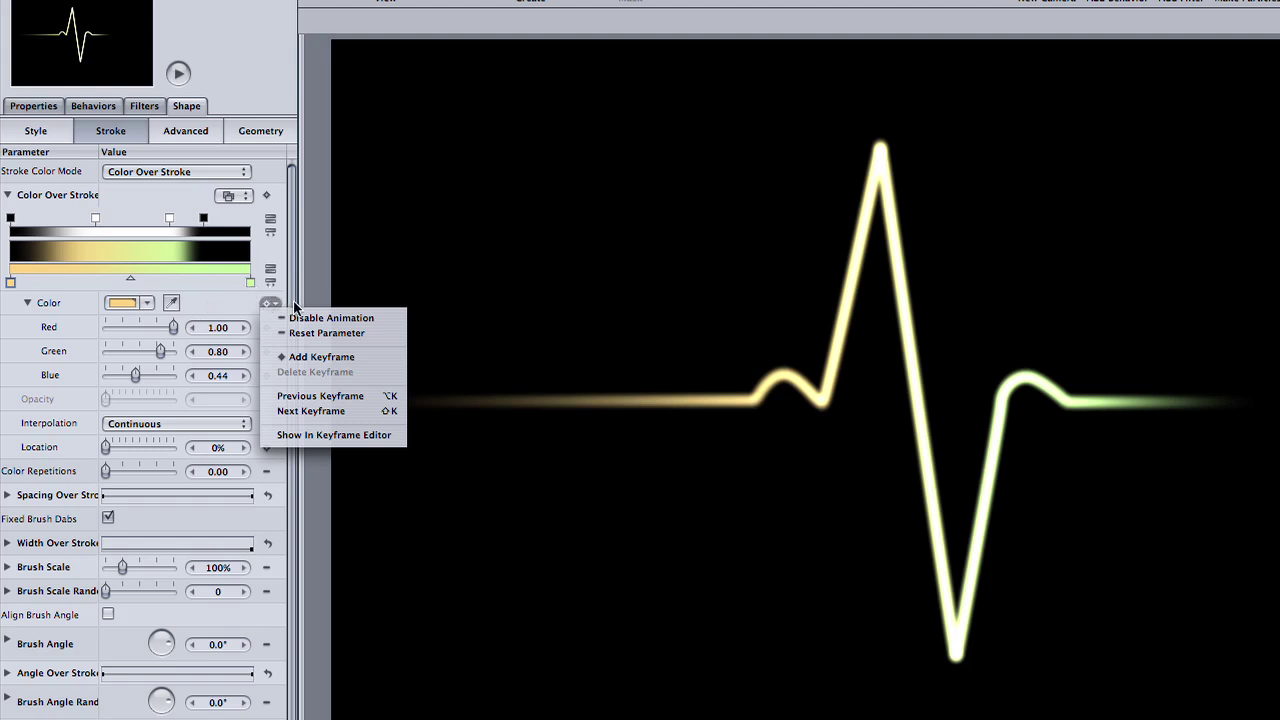
{"action": "left_click", "coordinate": [306, 332]}
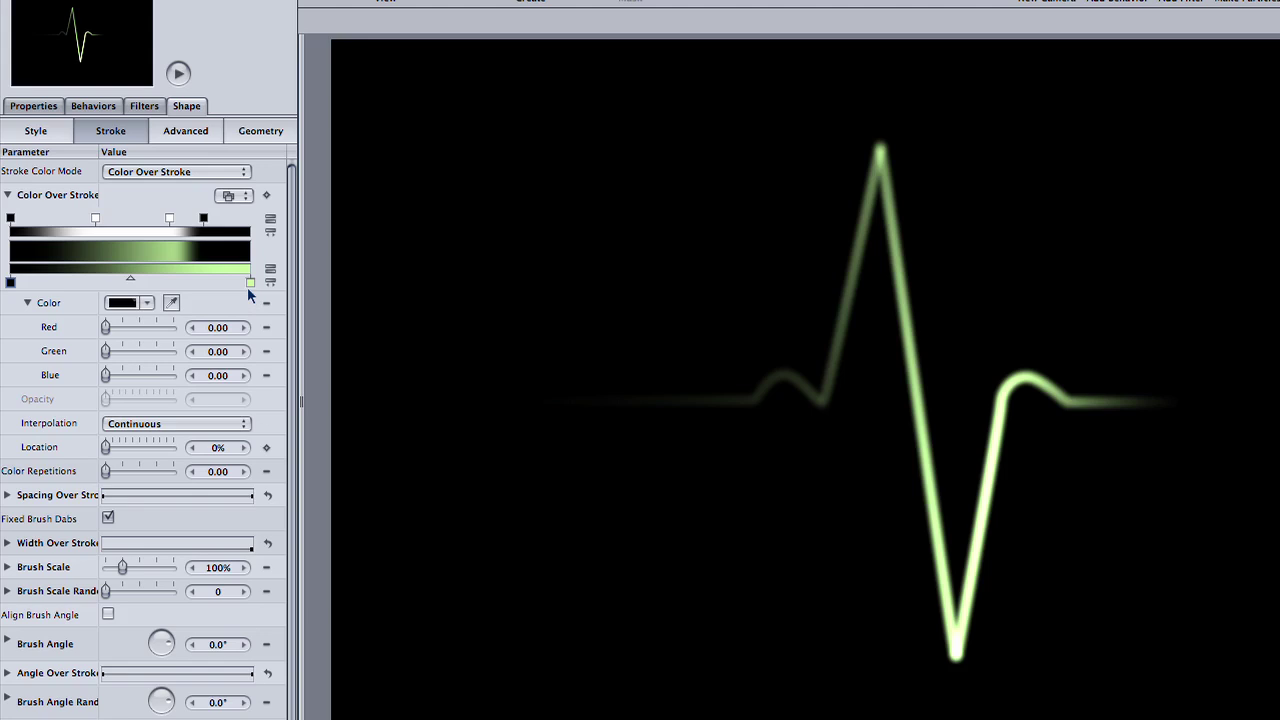
{"action": "left_click", "coordinate": [270, 305]}
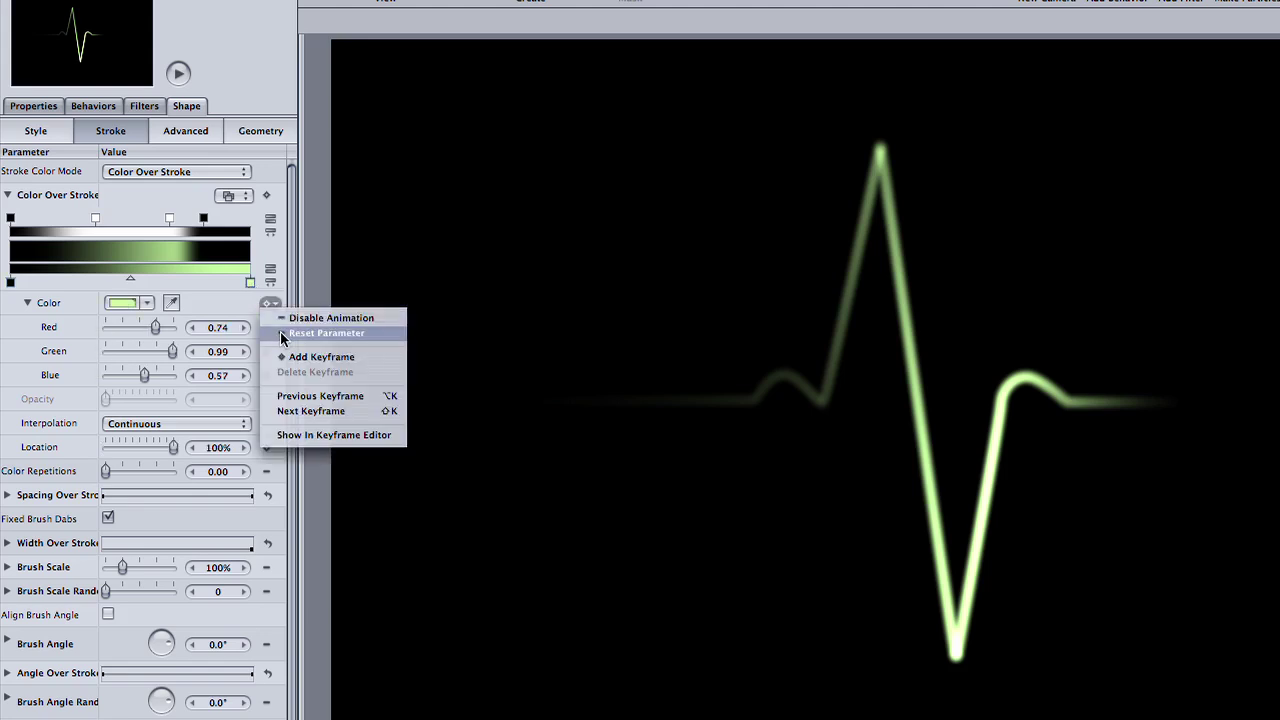
{"action": "left_click", "coordinate": [286, 333]}
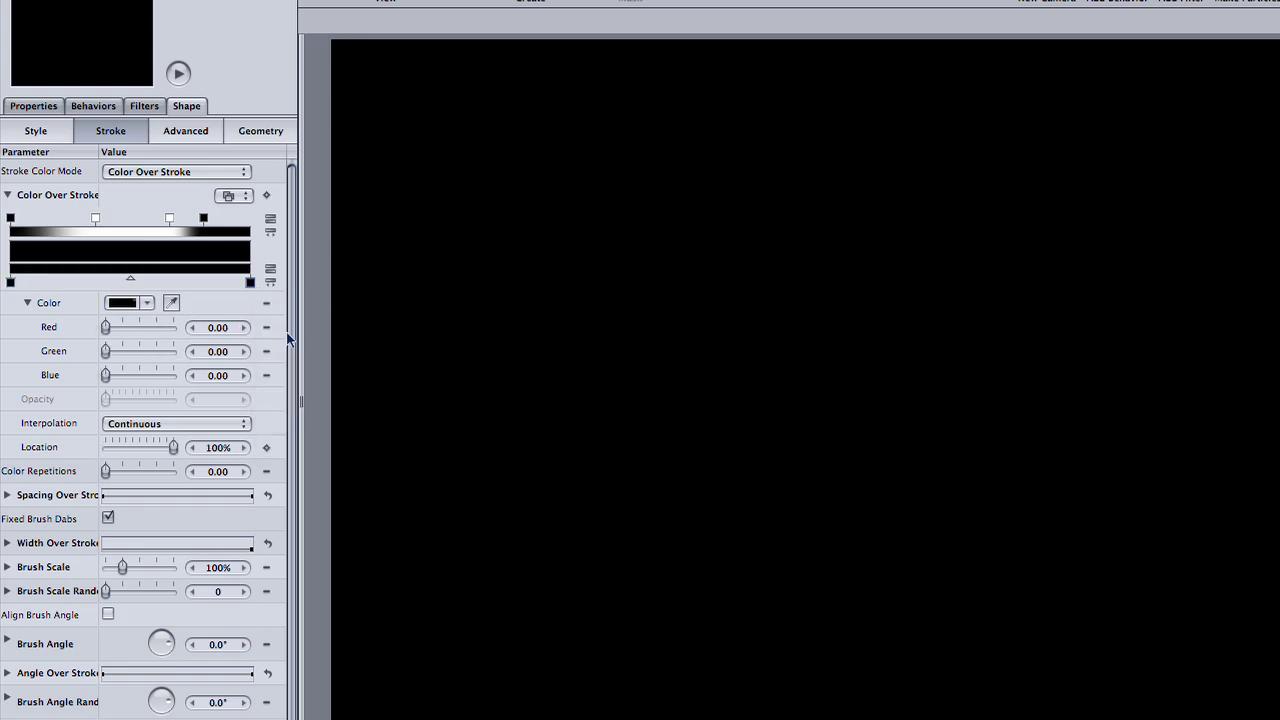
{"action": "left_click", "coordinate": [118, 304]}
- Mix a dark teal colour and apply it to the gradient's left end
{"action": "mouse_move", "coordinate": [588, 446]}
{"action": "left_mouse_down"}
{"action": "mouse_move", "coordinate": [592, 398]}
{"action": "mouse_move", "coordinate": [597, 427]}
{"action": "left_mouse_up"}
{"action": "left_click_drag", "start_coordinate": [407, 426], "coordinate": [408, 442]}
{"action": "left_click", "coordinate": [589, 474]}
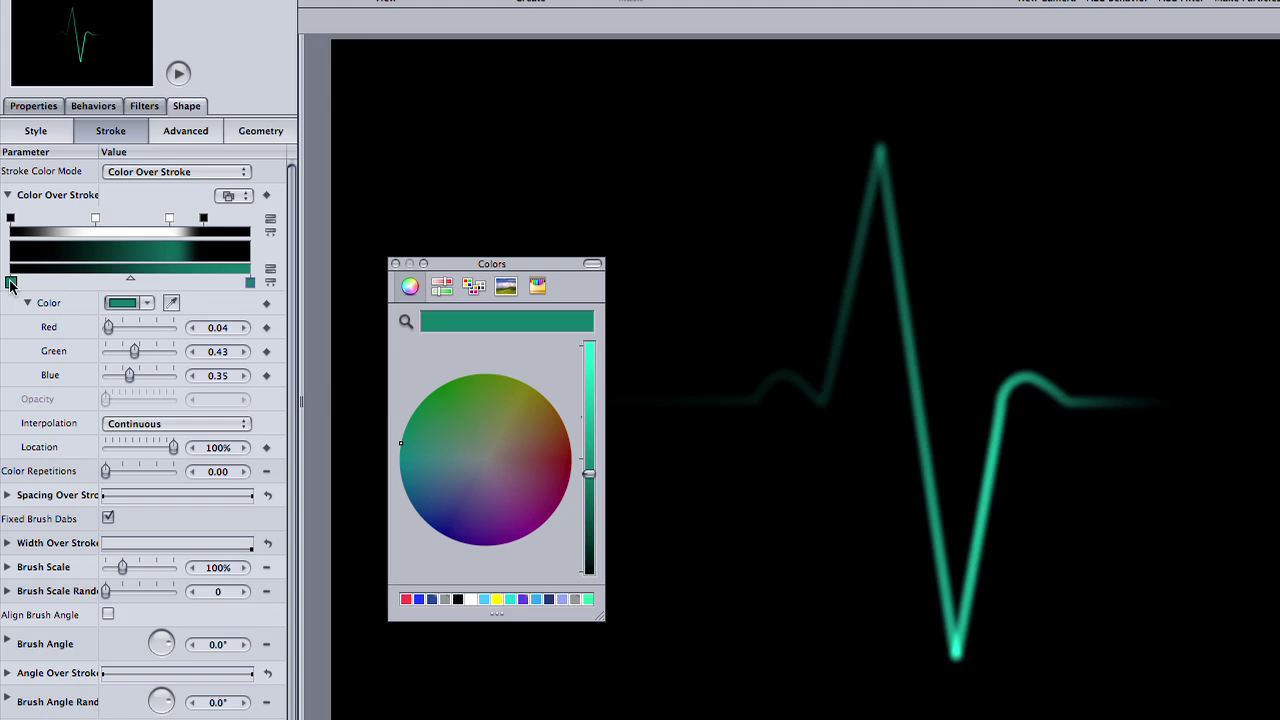
{"action": "left_click_drag", "start_coordinate": [10, 284], "coordinate": [11, 283]}
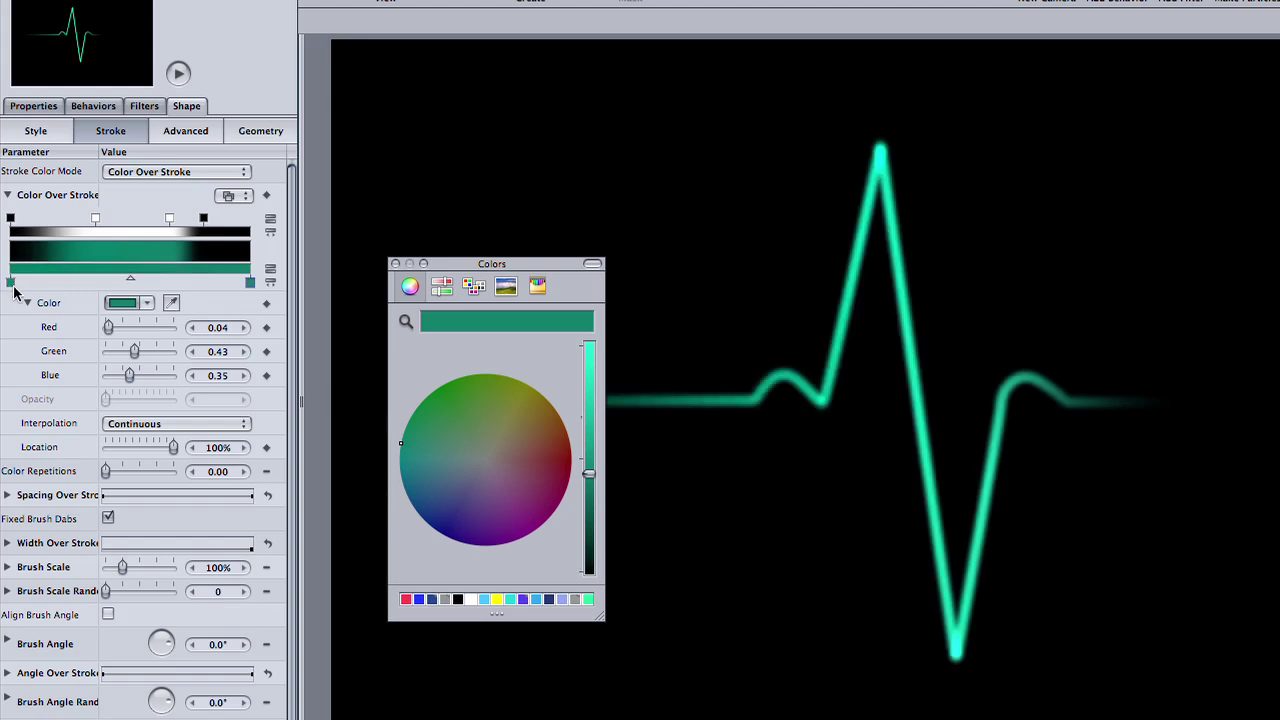
- Add a pale cyan stop at 48.60% in the middle of the gradient and close the picker
{"action": "left_click", "coordinate": [127, 270]}
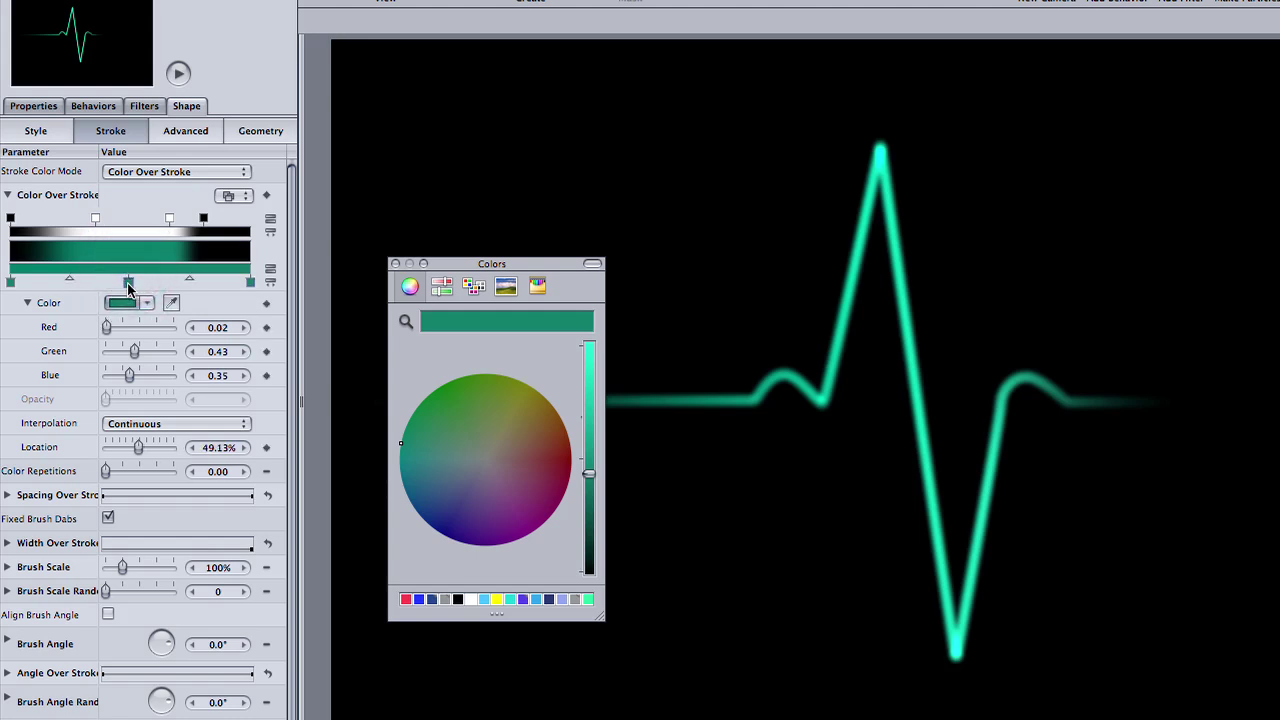
{"action": "left_click_drag", "start_coordinate": [589, 394], "coordinate": [591, 360]}
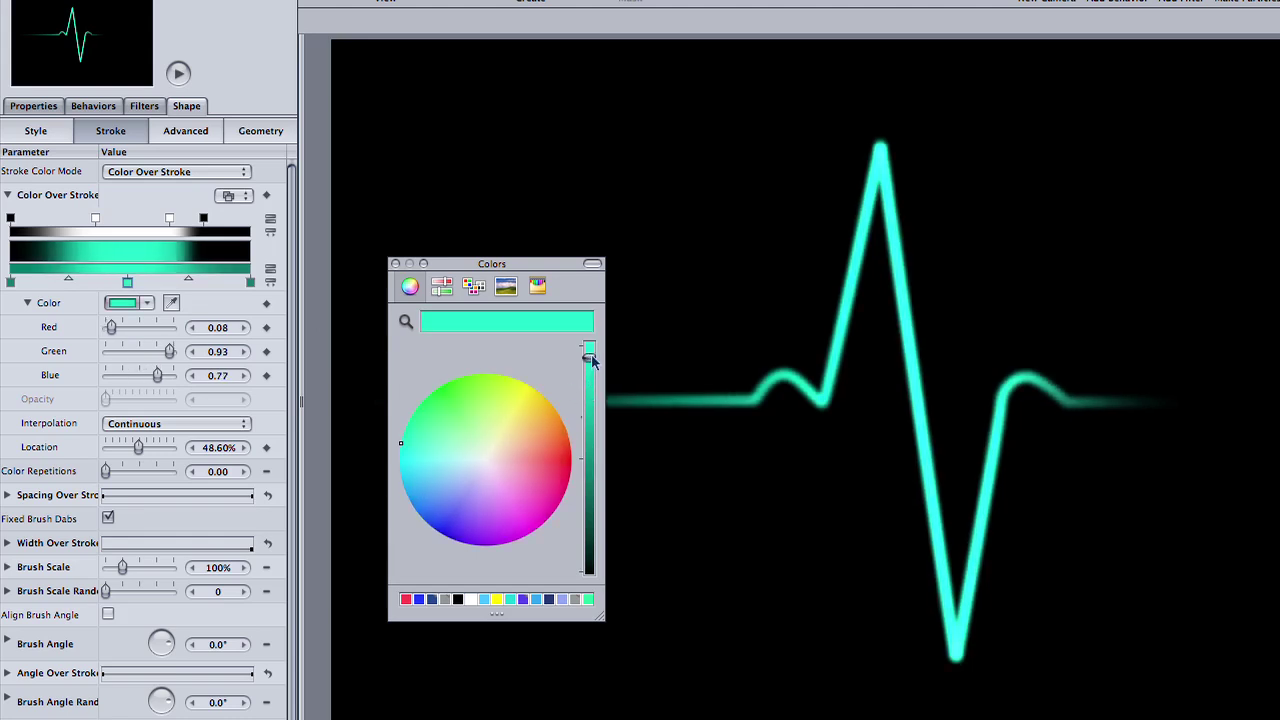
{"action": "mouse_move", "coordinate": [474, 422]}
{"action": "left_mouse_down"}
{"action": "mouse_move", "coordinate": [425, 447]}
{"action": "mouse_move", "coordinate": [447, 453]}
{"action": "left_mouse_up"}
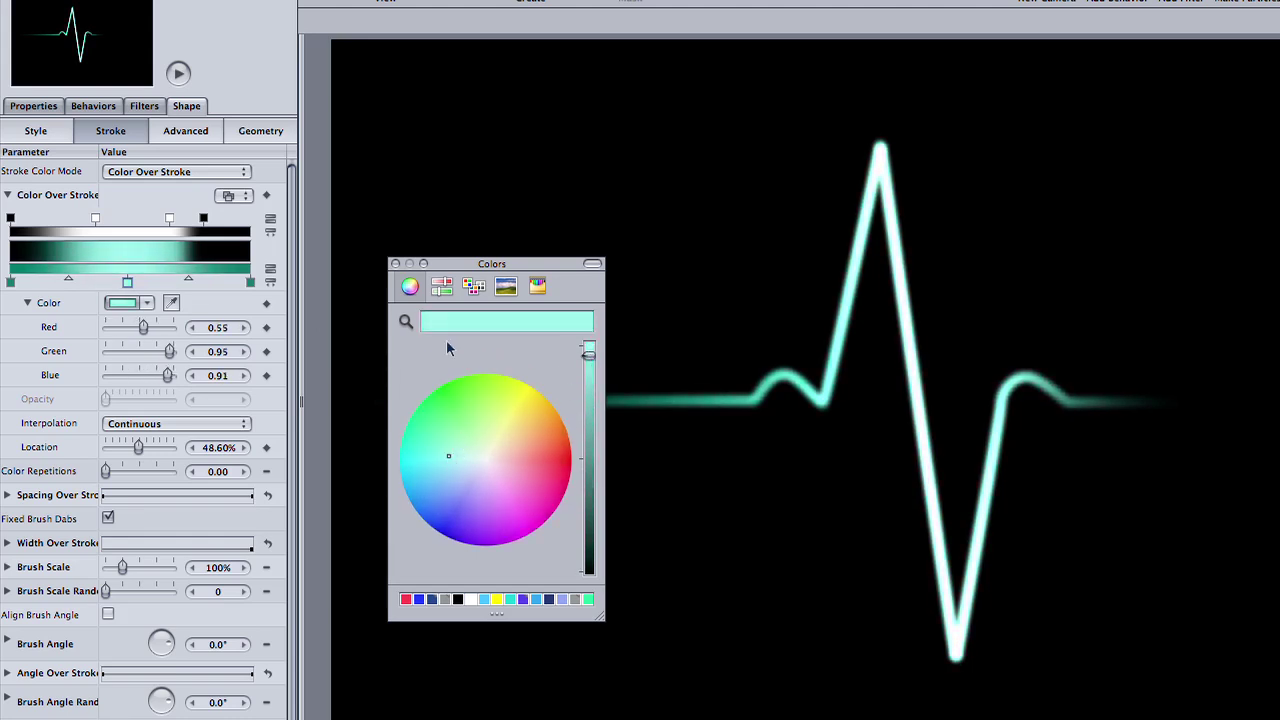
{"action": "left_click", "coordinate": [395, 264]}
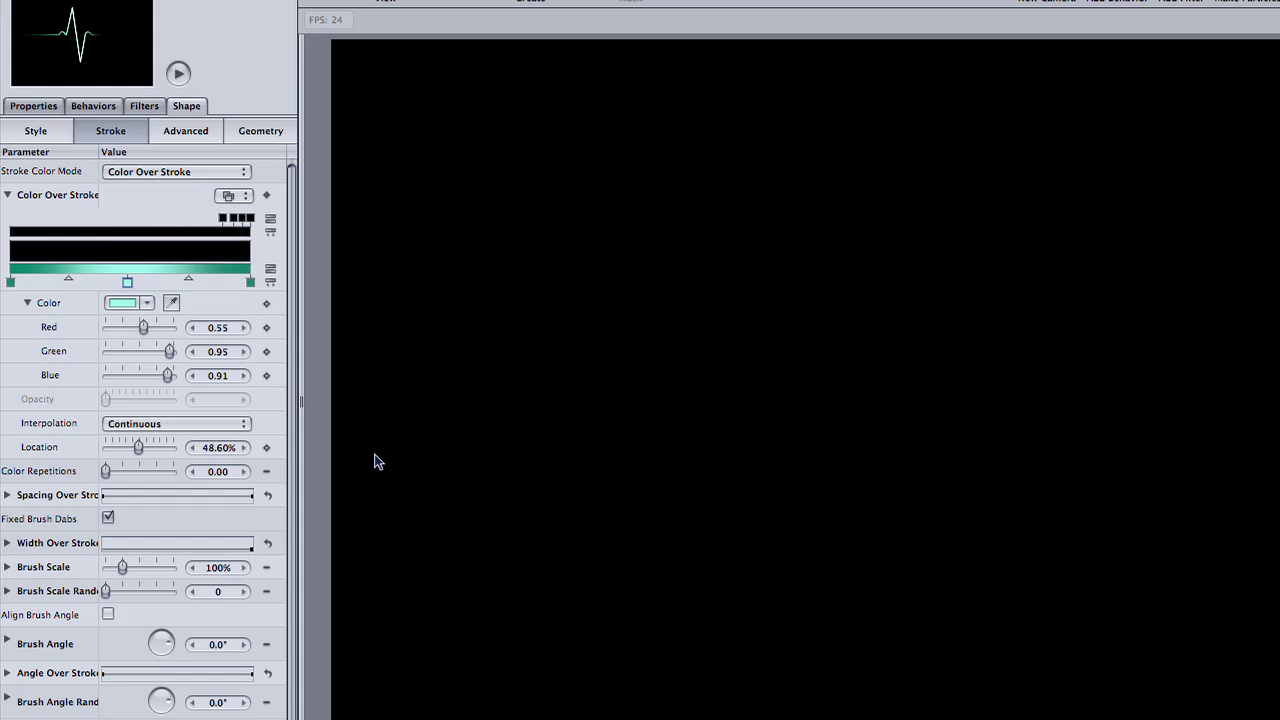
- Show the Color Over Stroke curves in a taller Keyframe Editor and scrub back to earlier frames
{"action": "left_click", "coordinate": [271, 195]}
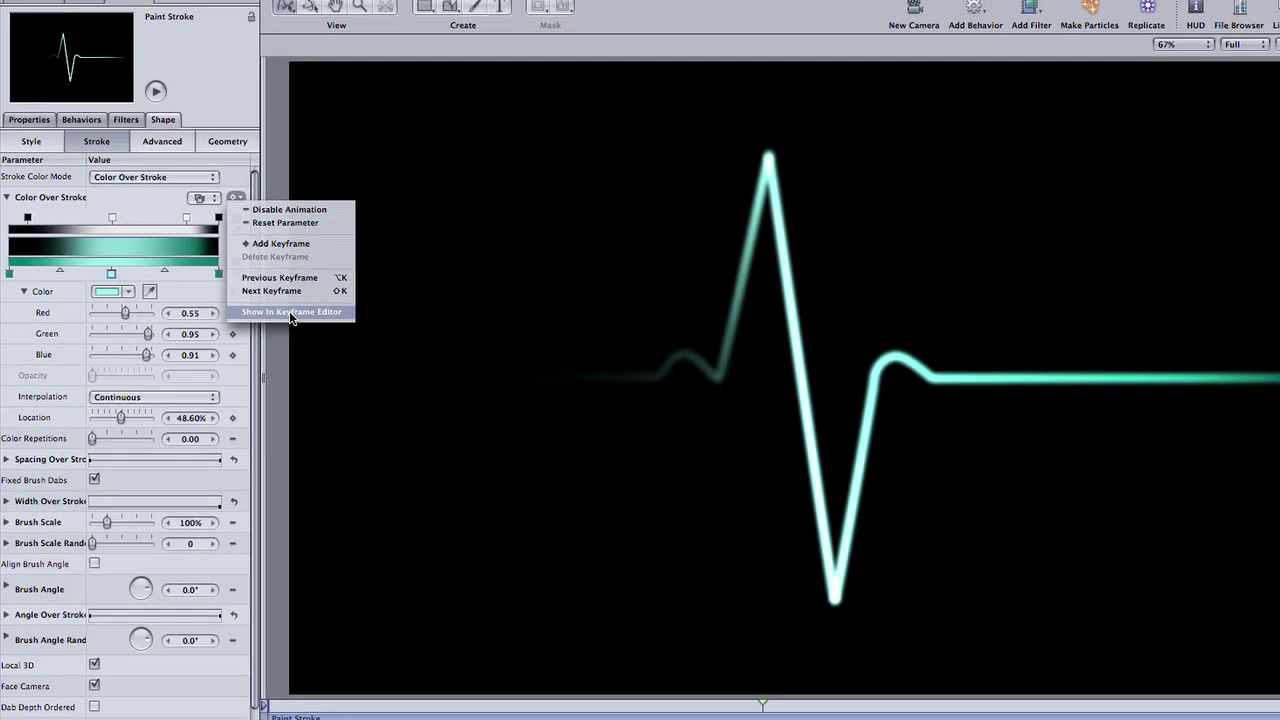
{"action": "left_click", "coordinate": [334, 328]}
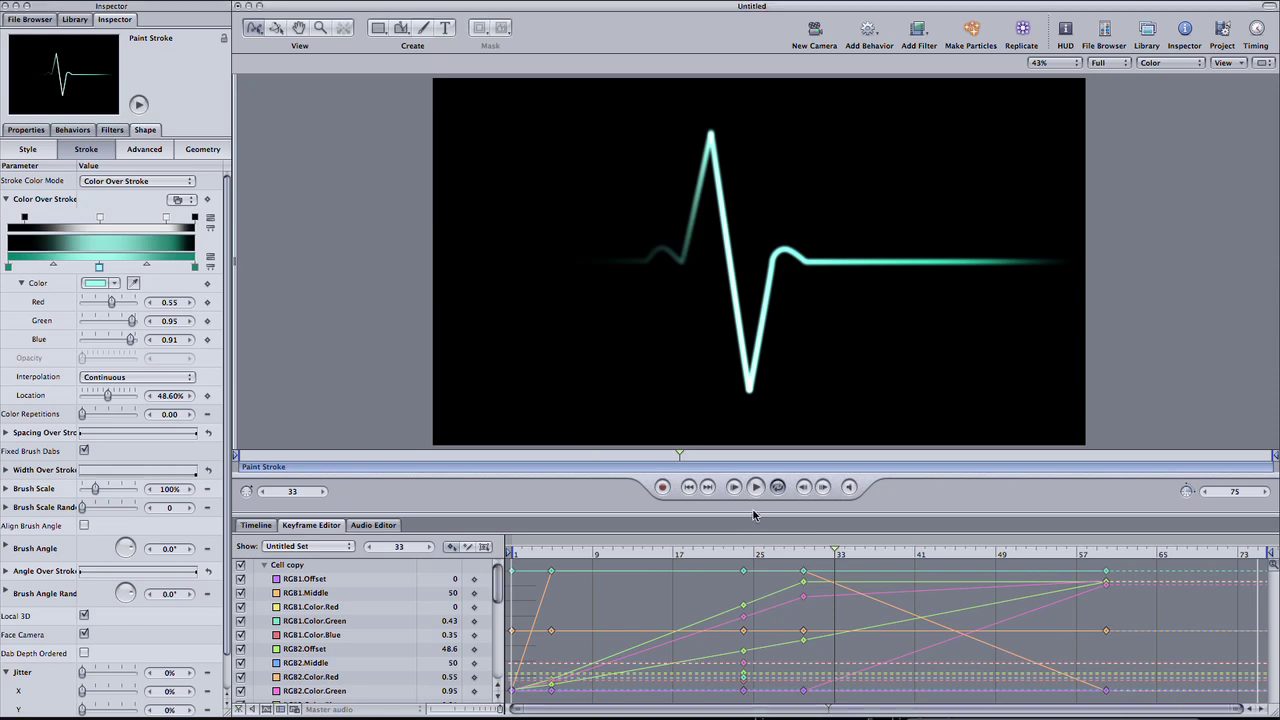
{"action": "left_click_drag", "start_coordinate": [753, 514], "coordinate": [758, 463]}
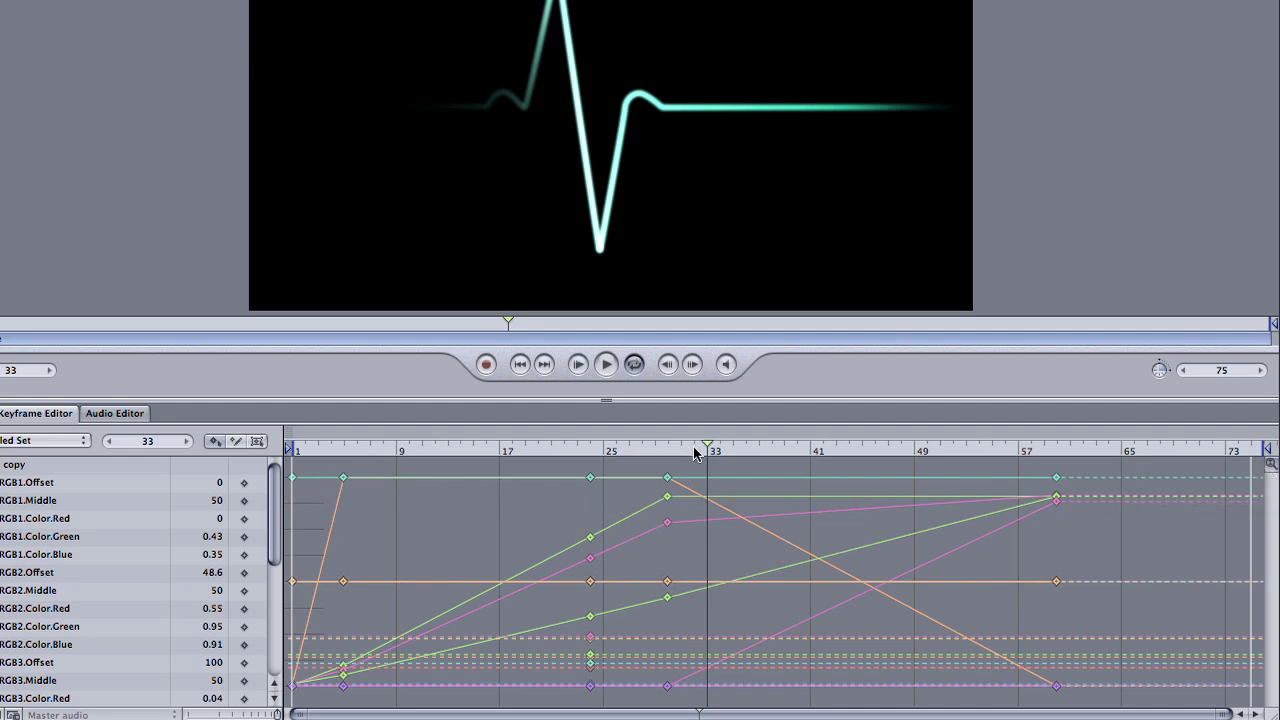
{"action": "left_click_drag", "start_coordinate": [695, 453], "coordinate": [506, 451]}
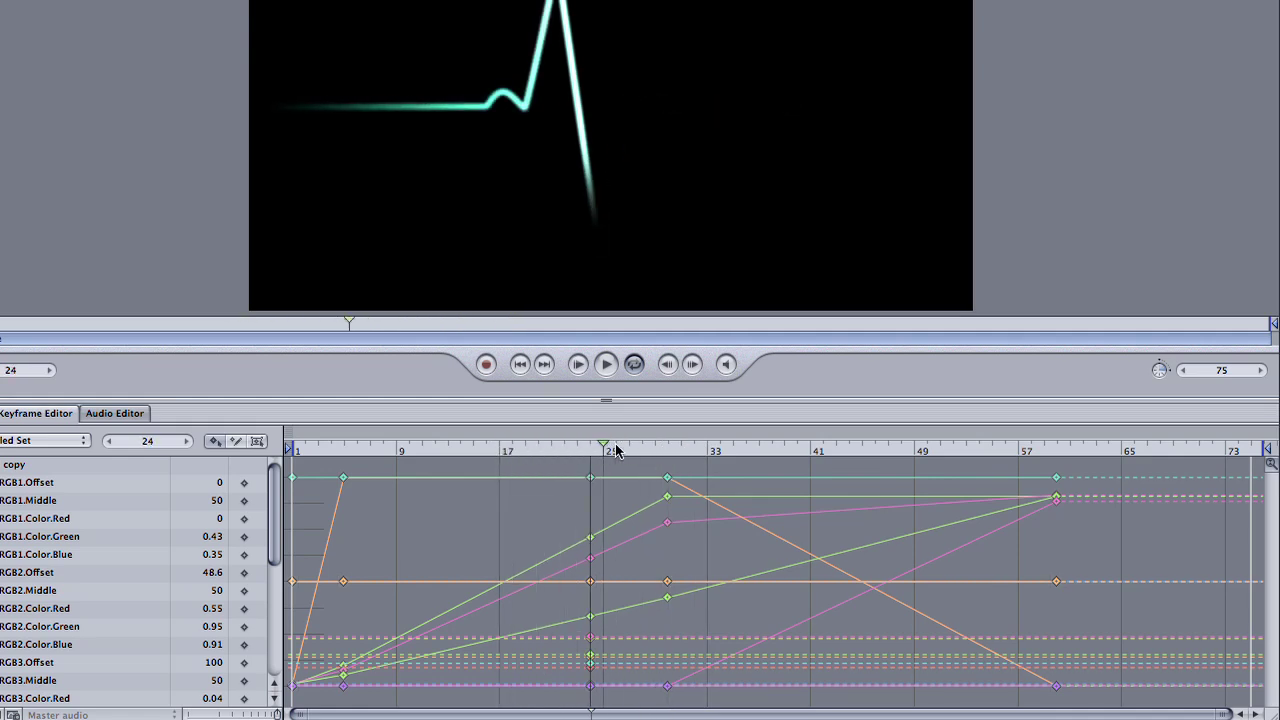
- Review the colour animation timing by scrubbing to frame 25, playing, and returning to frame 28
{"action": "left_click_drag", "start_coordinate": [616, 451], "coordinate": [410, 449]}
{"action": "left_click_drag", "start_coordinate": [579, 446], "coordinate": [605, 446]}
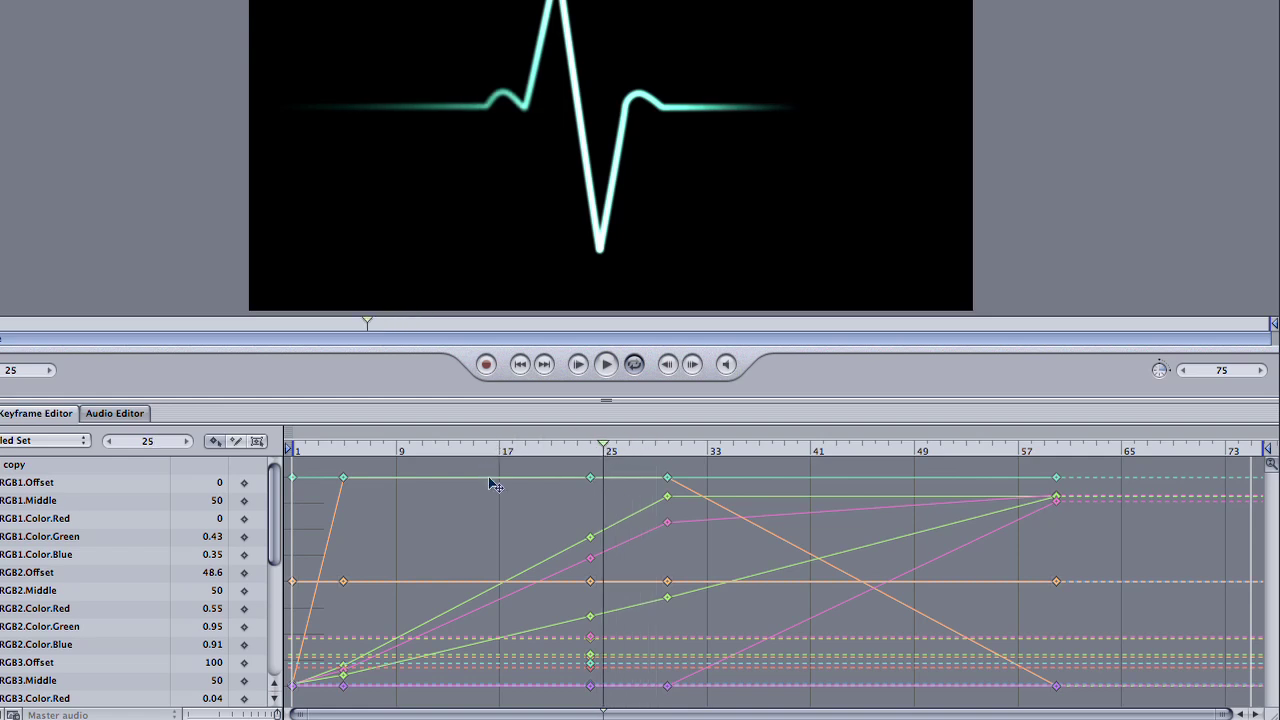
{"action": "key", "text": "space"}
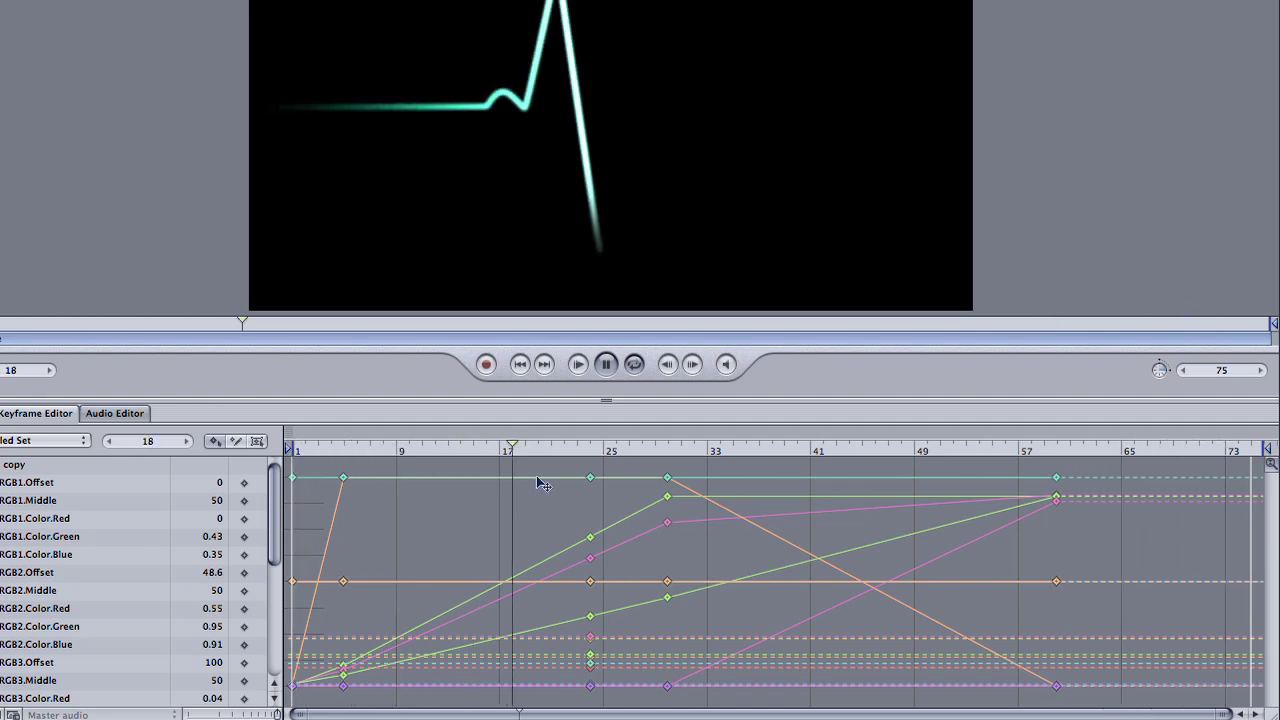
{"action": "key", "text": "space"}
{"action": "left_click_drag", "start_coordinate": [703, 452], "coordinate": [636, 453]}
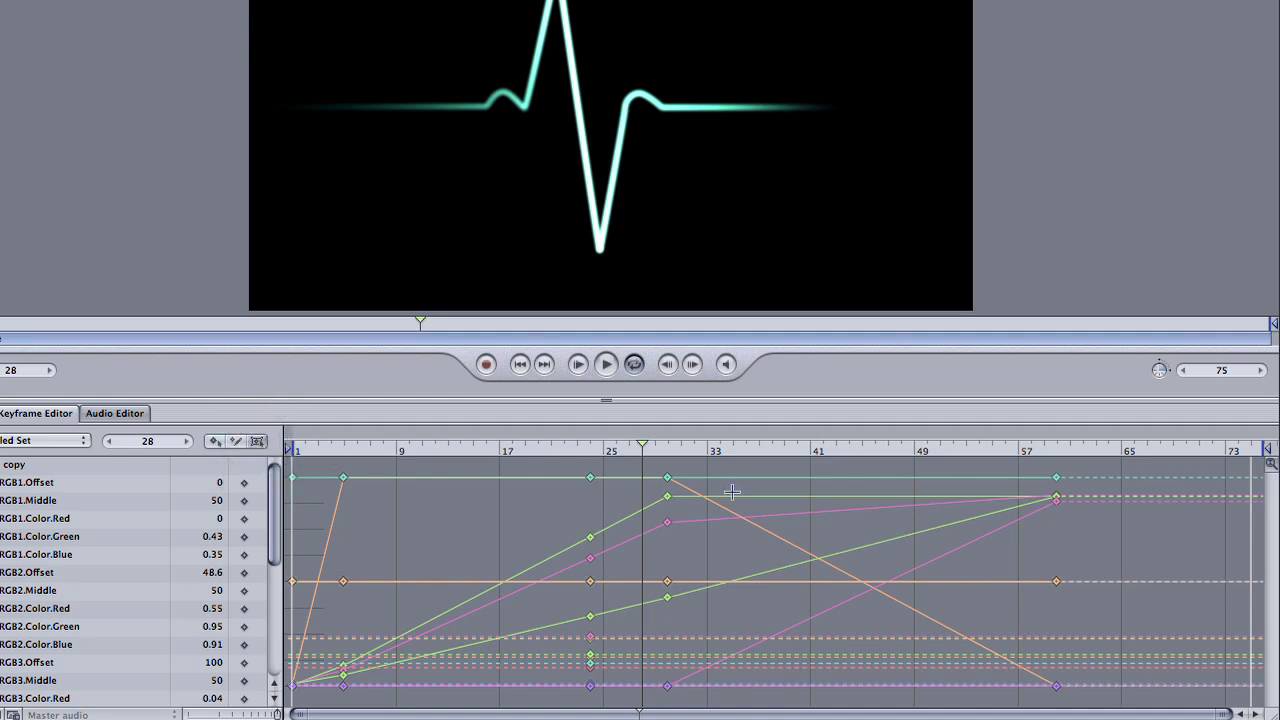
- Select all colour keyframes, shift them later, and compress them to end around frame 47
{"action": "left_click_drag", "start_coordinate": [1077, 464], "coordinate": [300, 703]}
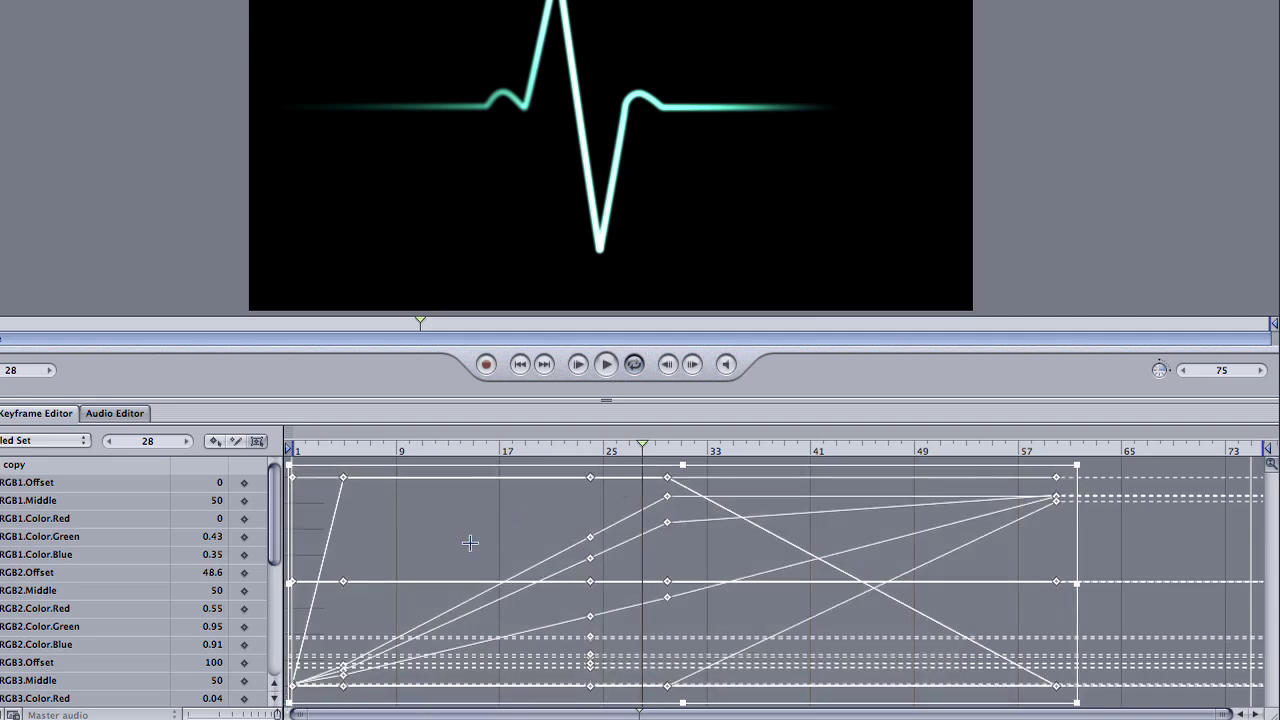
{"action": "mouse_move", "coordinate": [470, 543]}
{"action": "left_mouse_down"}
{"action": "mouse_move", "coordinate": [640, 539]}
{"action": "mouse_move", "coordinate": [472, 537]}
{"action": "mouse_move", "coordinate": [486, 570]}
{"action": "mouse_move", "coordinate": [490, 532]}
{"action": "mouse_move", "coordinate": [487, 545]}
{"action": "left_mouse_up"}
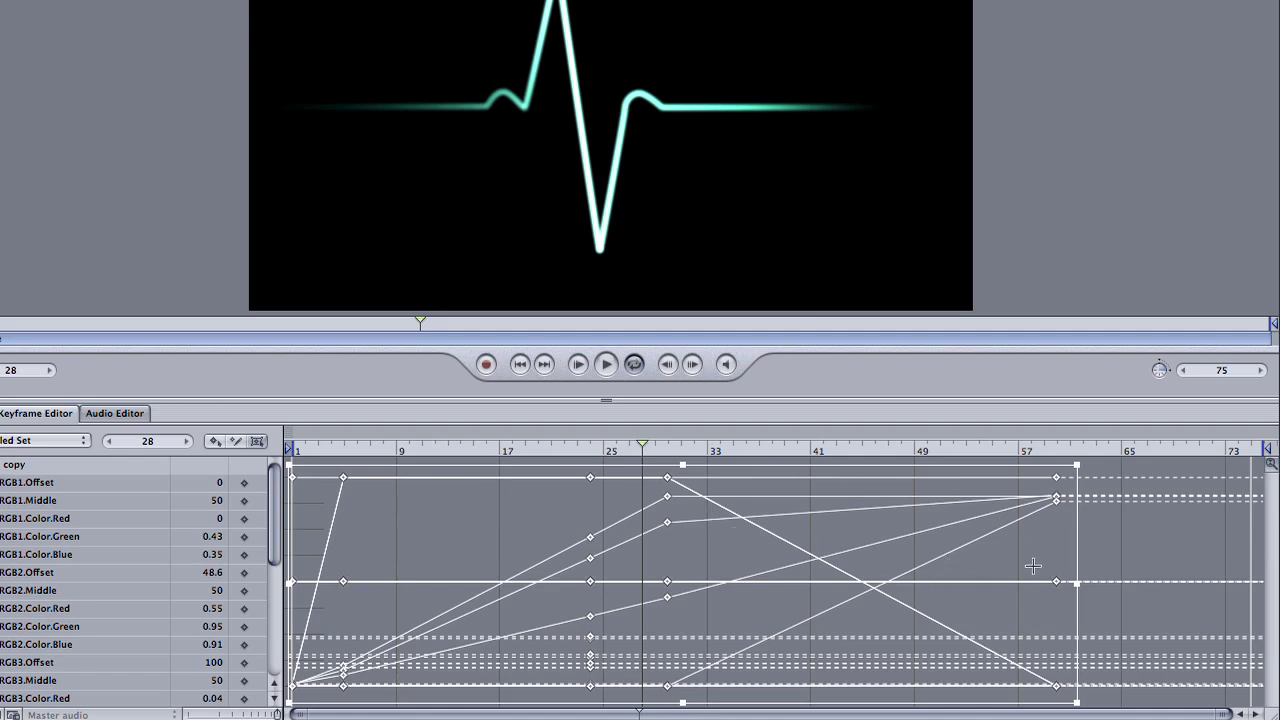
{"action": "left_click_drag", "start_coordinate": [1076, 582], "coordinate": [905, 582]}
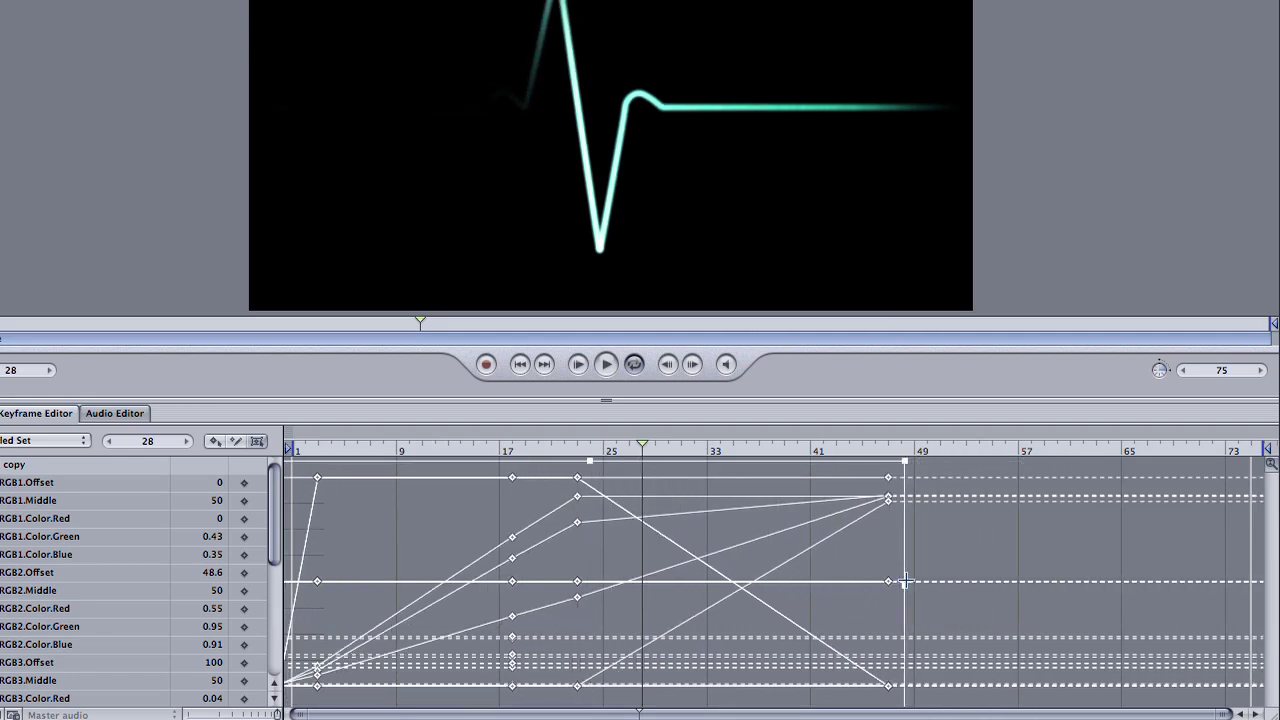
- Set the play range out point near frame 50 and move the frame-4 keyframes to about frame 11
{"action": "key", "text": "o"}
{"action": "key", "text": "space"}
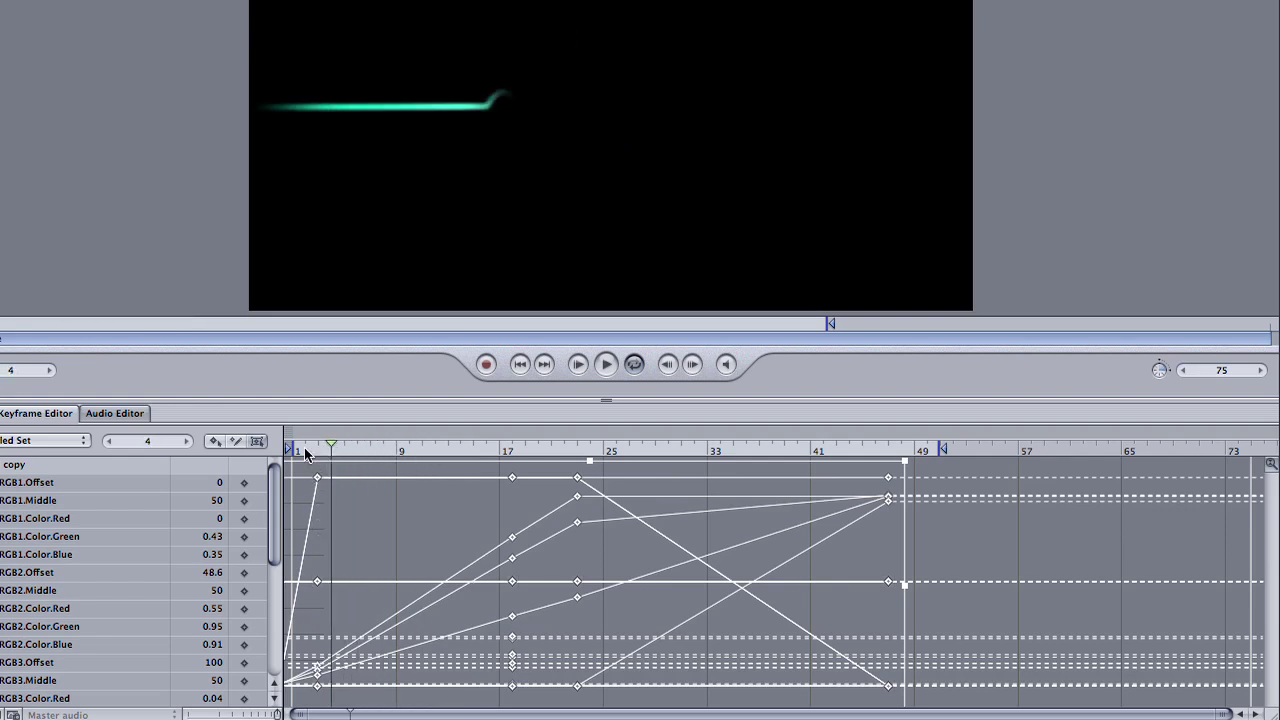
{"action": "left_click", "coordinate": [258, 442]}
{"action": "left_click_drag", "start_coordinate": [334, 463], "coordinate": [310, 700]}
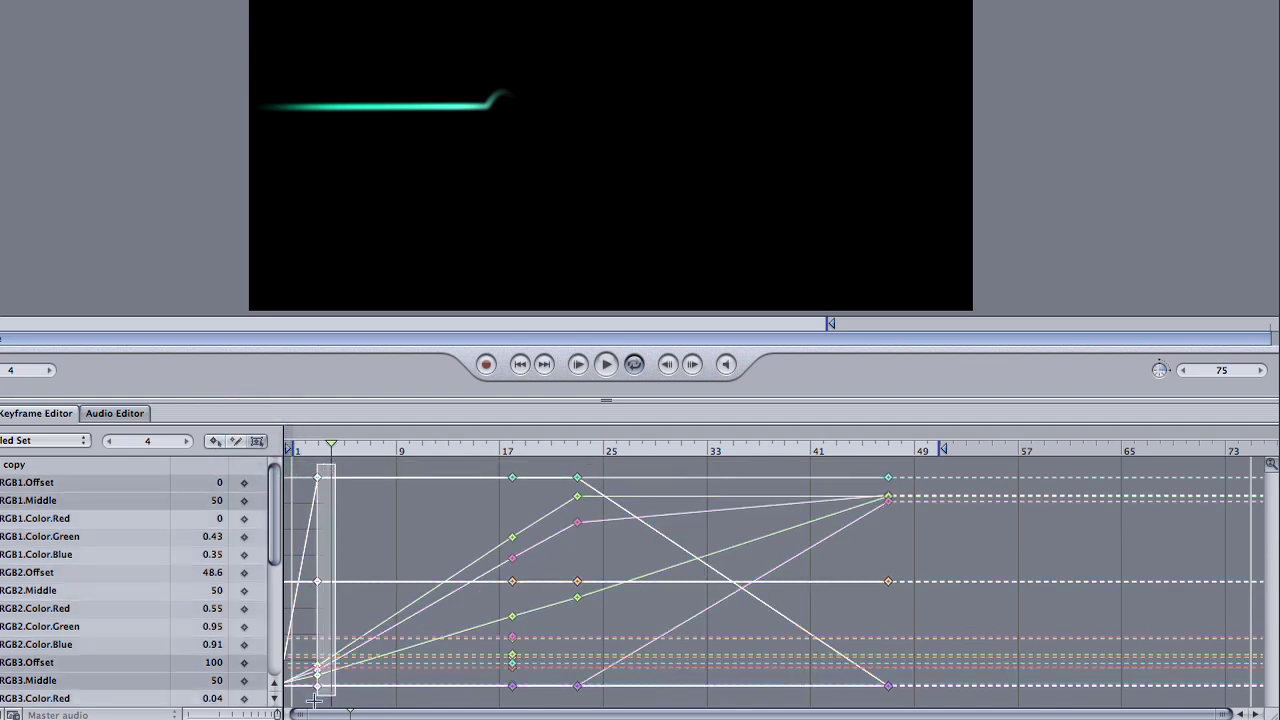
{"action": "left_click_drag", "start_coordinate": [322, 562], "coordinate": [426, 558]}
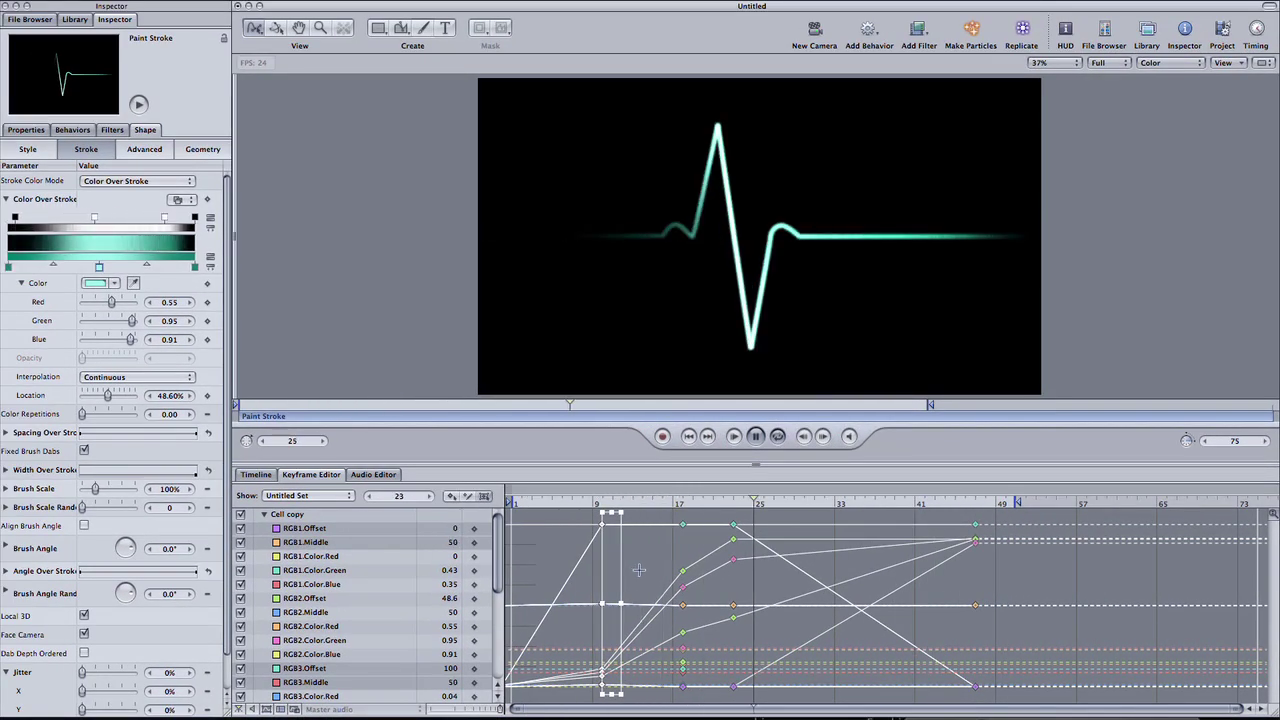
- Hide the Keyframe Editor with F6 so the glowing EKG canvas fills the window
{"action": "key", "text": "F6"}
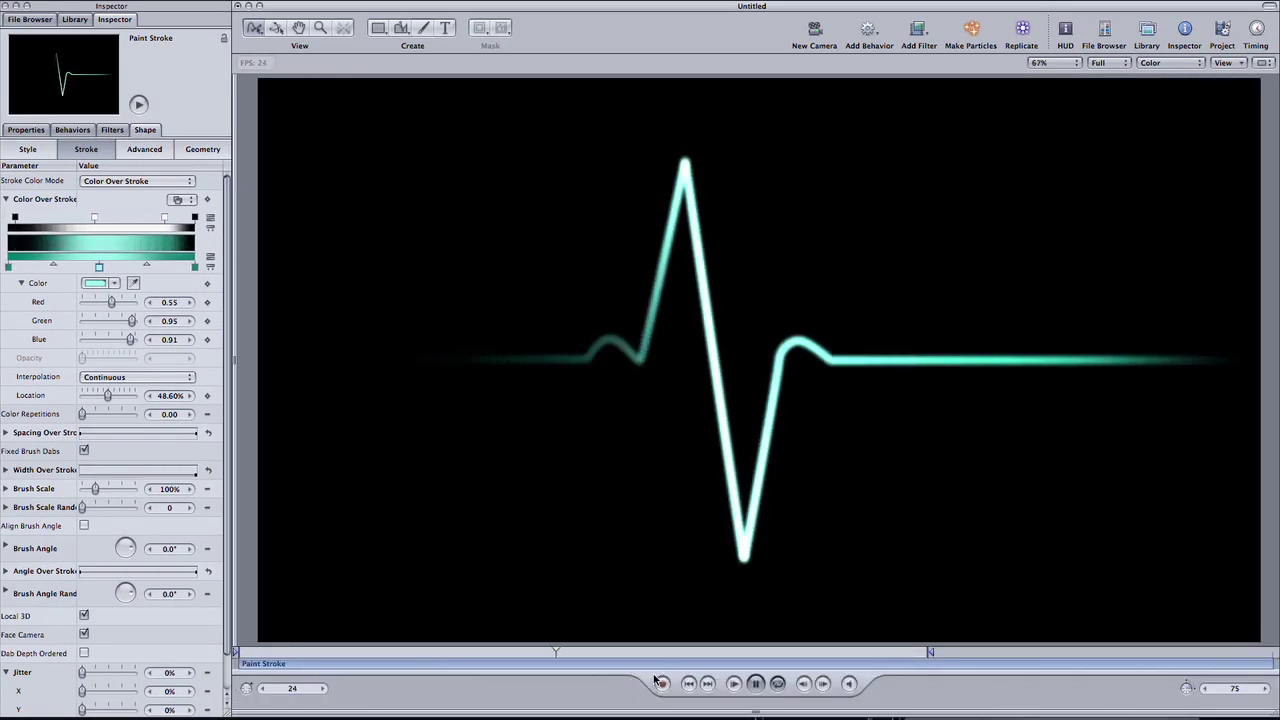